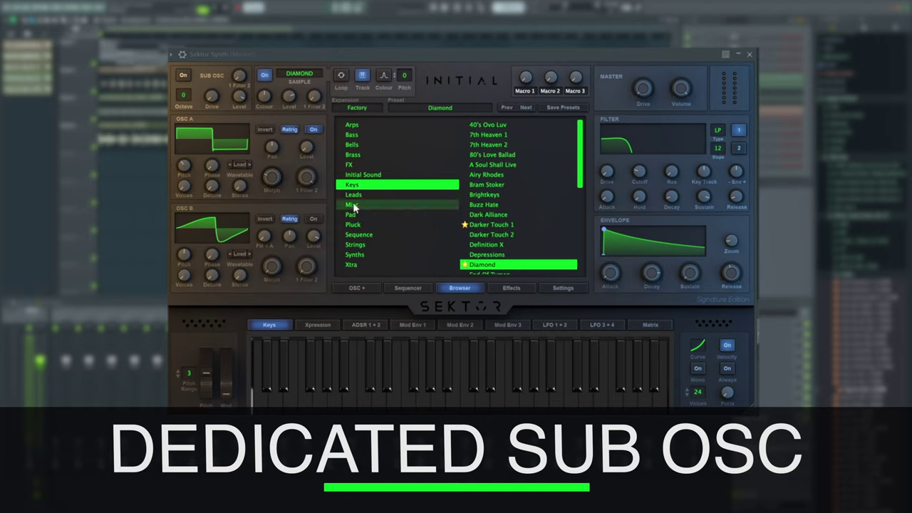
# Turn the sub oscillator on and lower its level to -11 dB.
pyautogui.click(185, 75)
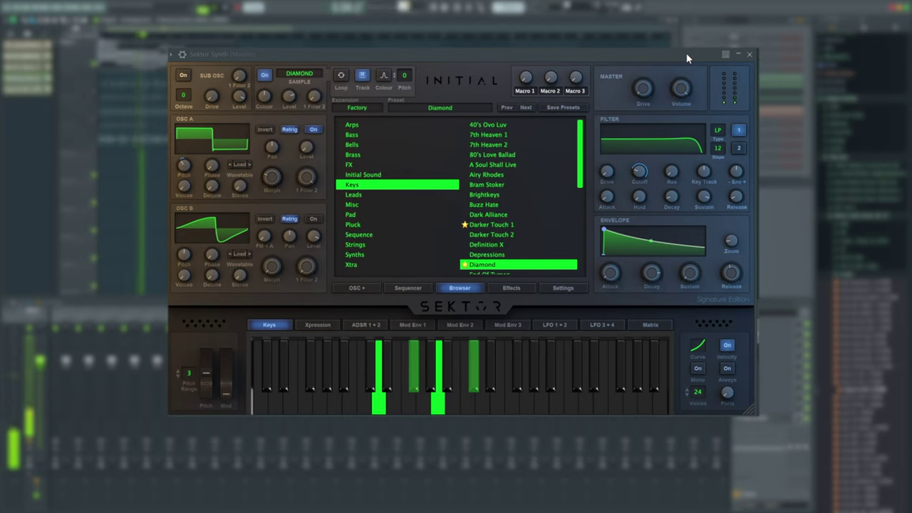
pyautogui.click(183, 77)
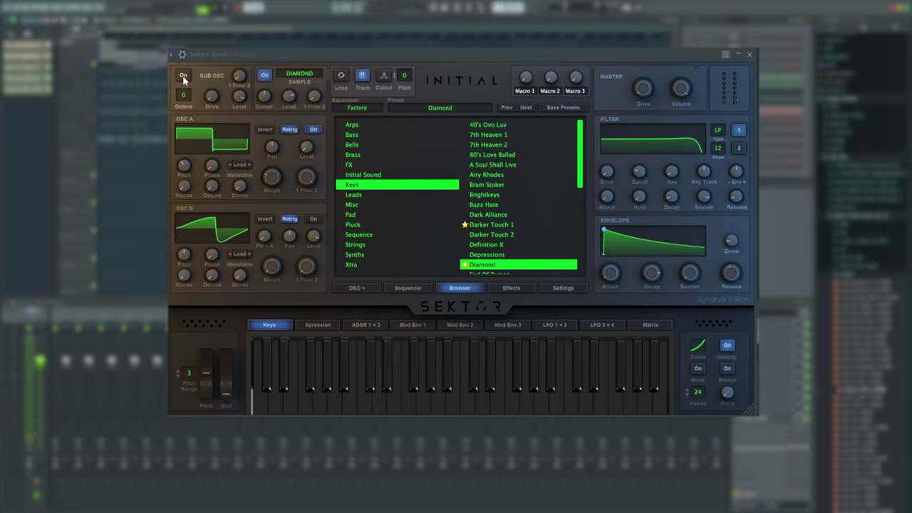
pyautogui.click(183, 76)
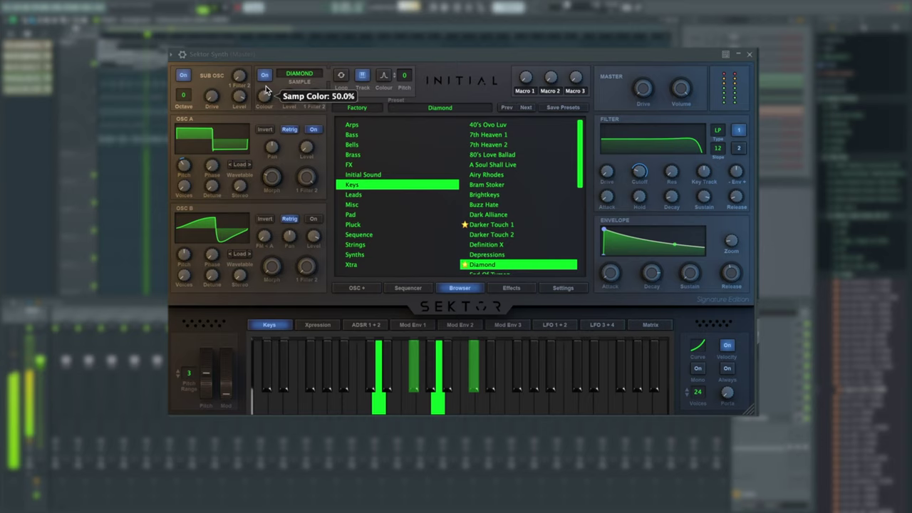
pyautogui.moveTo(239, 97); pyautogui.dragTo(248, 137)
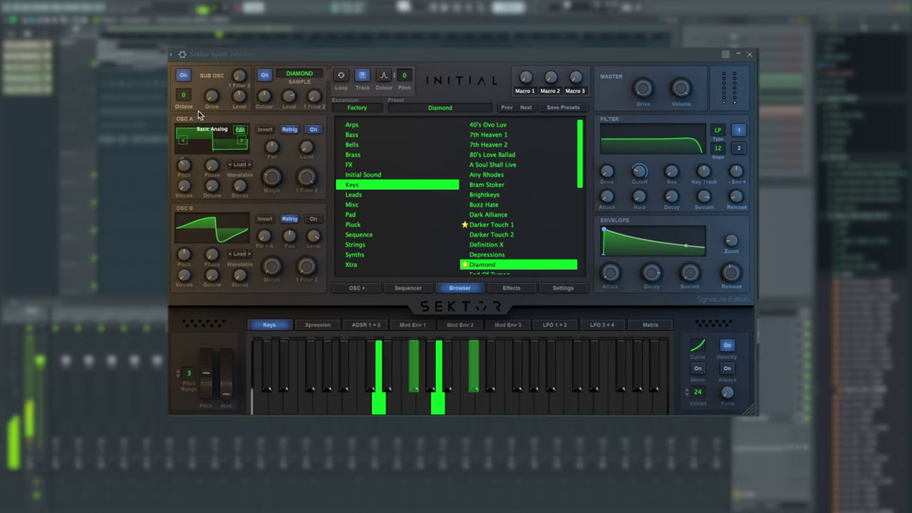
# Try sub octaves +1 and -1, settle on 0, and push drive to 92.1%.
pyautogui.click(185, 99)
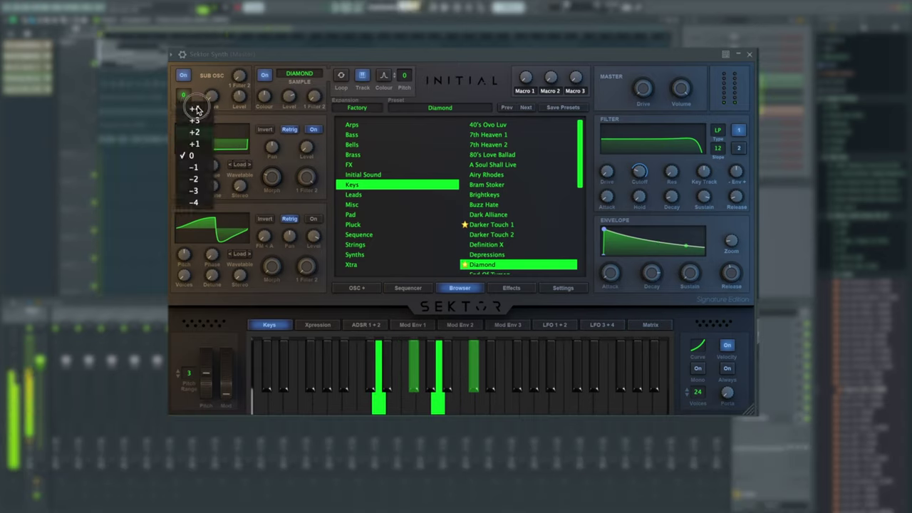
pyautogui.click(203, 144)
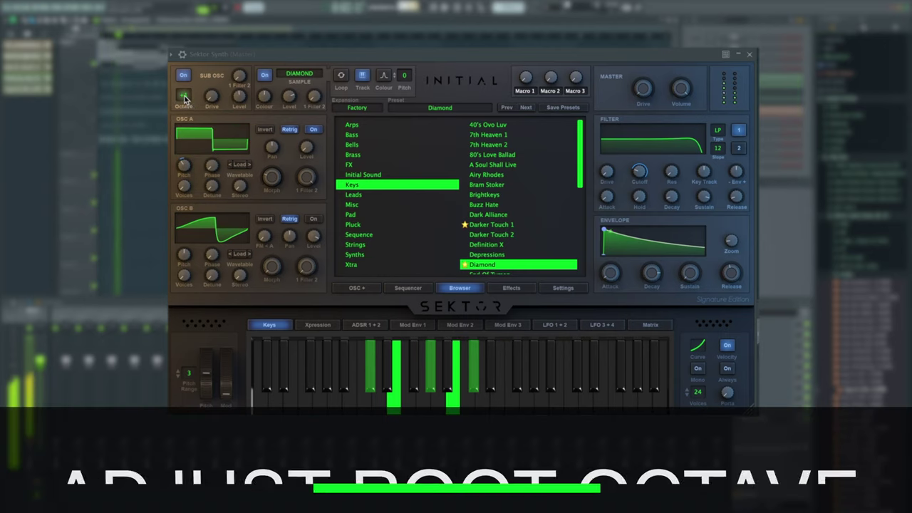
pyautogui.click(184, 95)
pyautogui.click(193, 167)
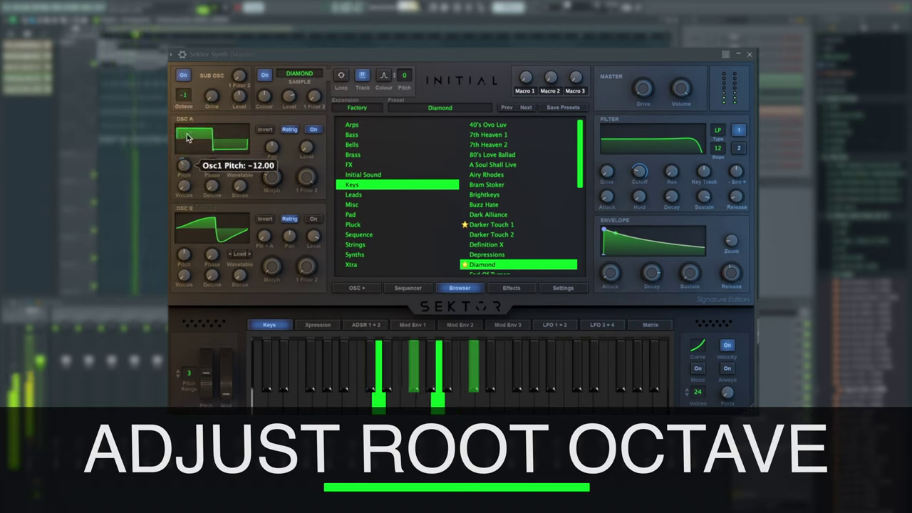
pyautogui.click(184, 98)
pyautogui.click(196, 155)
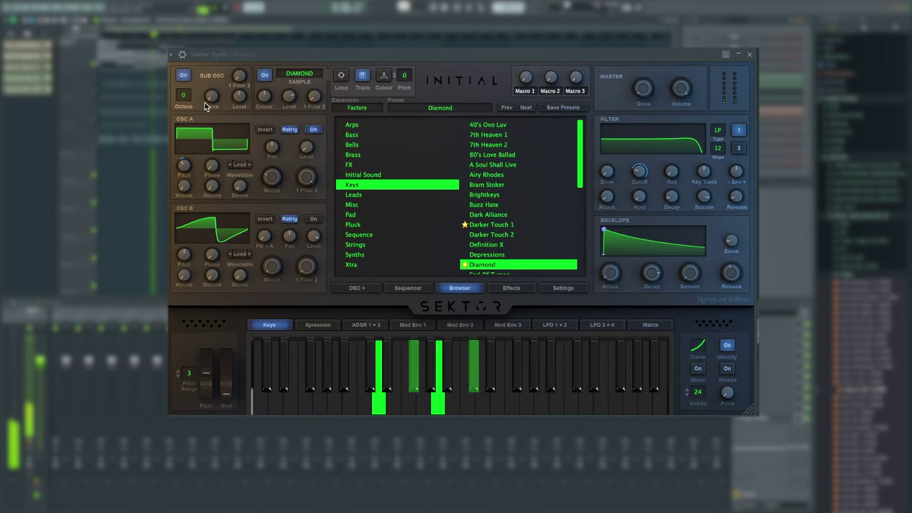
pyautogui.moveTo(214, 102); pyautogui.dragTo(217, 22)
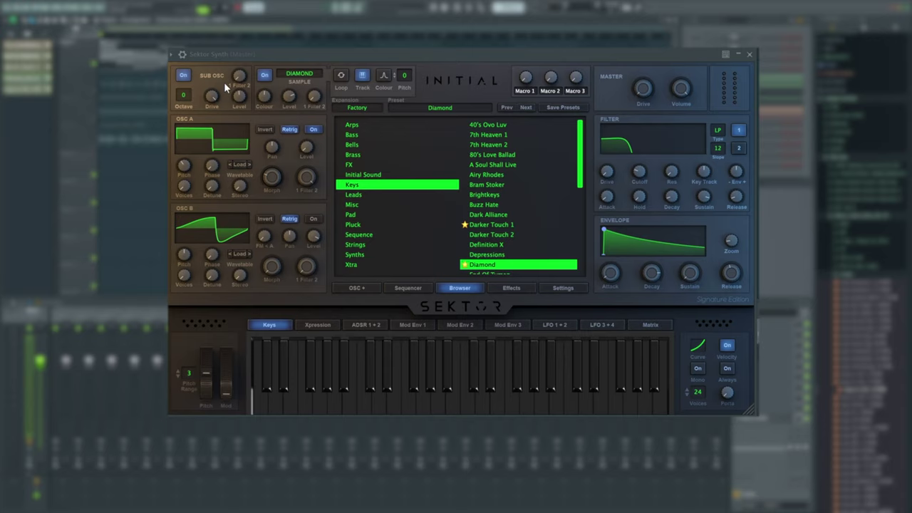
# Switch the sub oscillator off and browse the Factory and HEAT UP INSTRUMENTS samples, keeping DIAMOND.
pyautogui.click(183, 75)
pyautogui.click(300, 75)
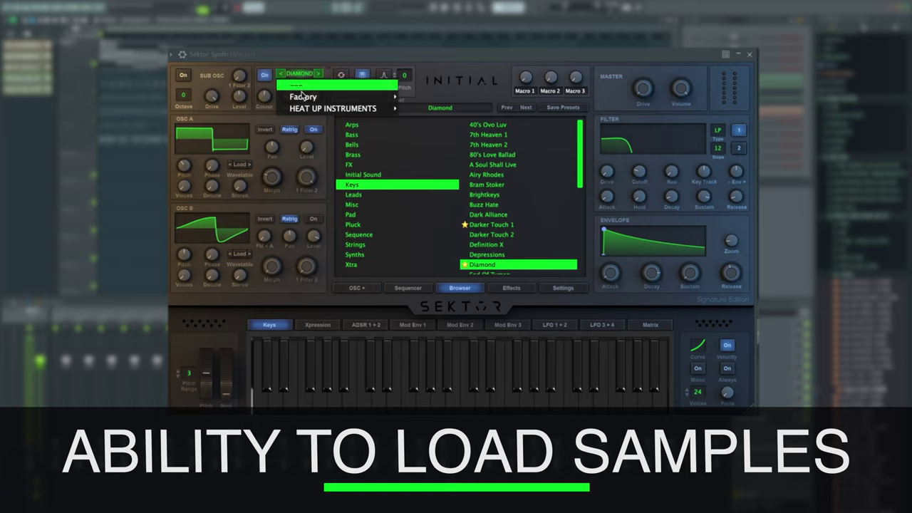
pyautogui.moveTo(356, 97)
pyautogui.moveTo(450, 99)
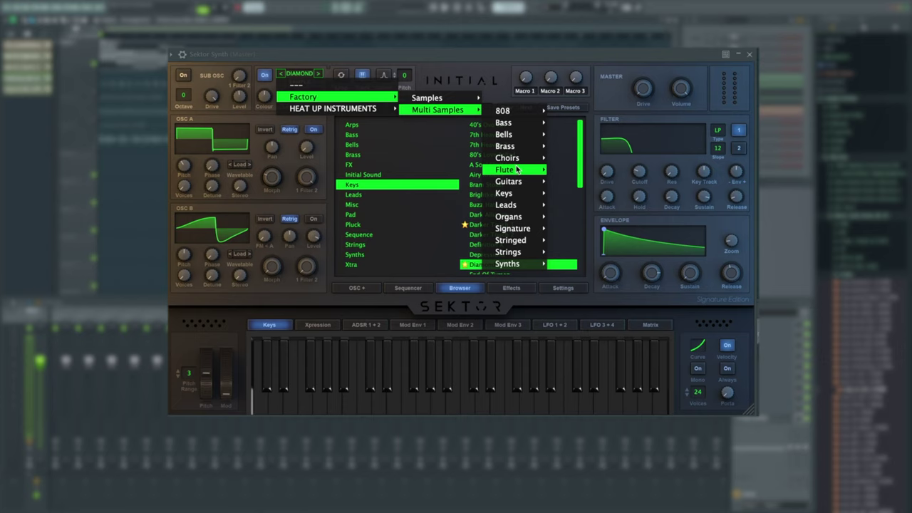
pyautogui.moveTo(349, 112)
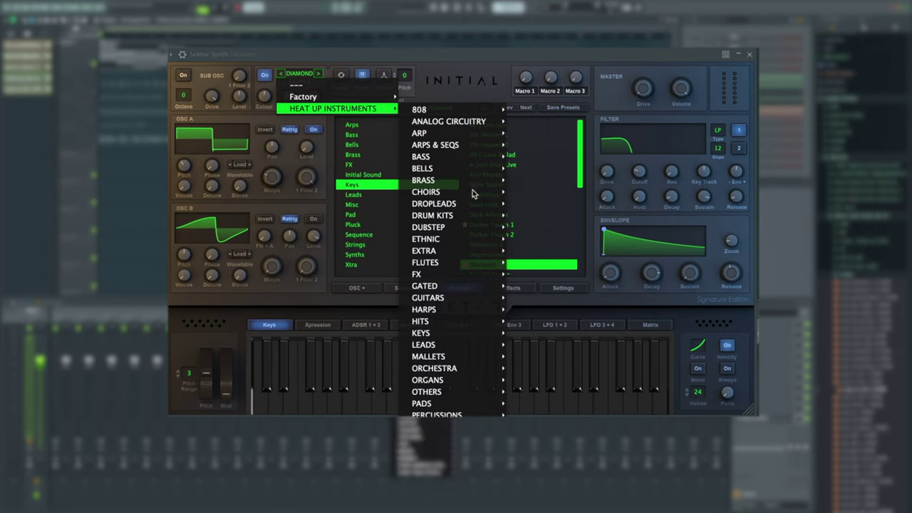
pyautogui.moveTo(482, 396)
pyautogui.click(466, 54)
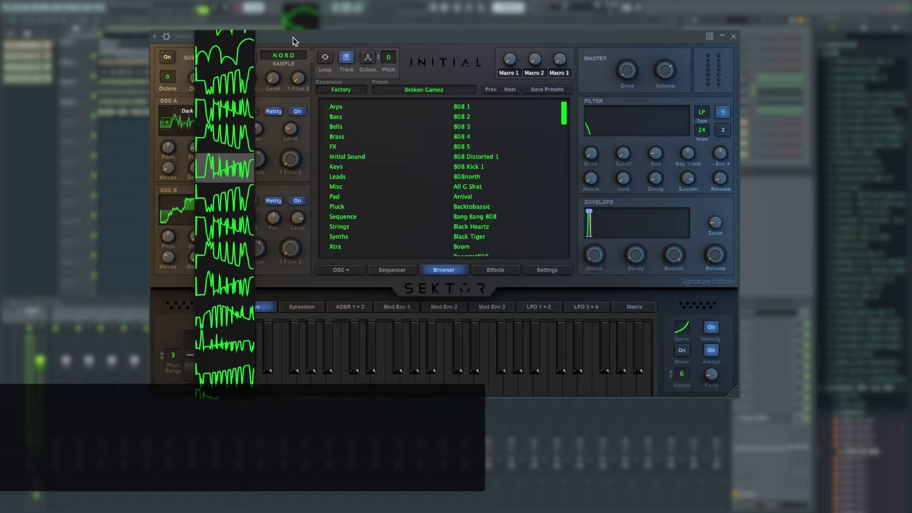
# Close oscillator A's thumbnails and browse Factory MORPH/DUB/RETRO wavetables, keeping Dark Knight.
pyautogui.click(293, 37)
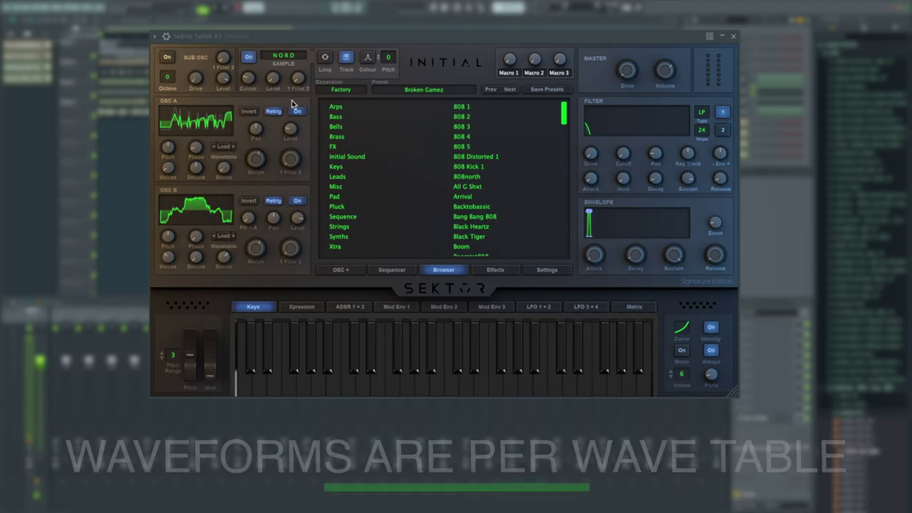
pyautogui.click(223, 147)
pyautogui.moveTo(279, 170)
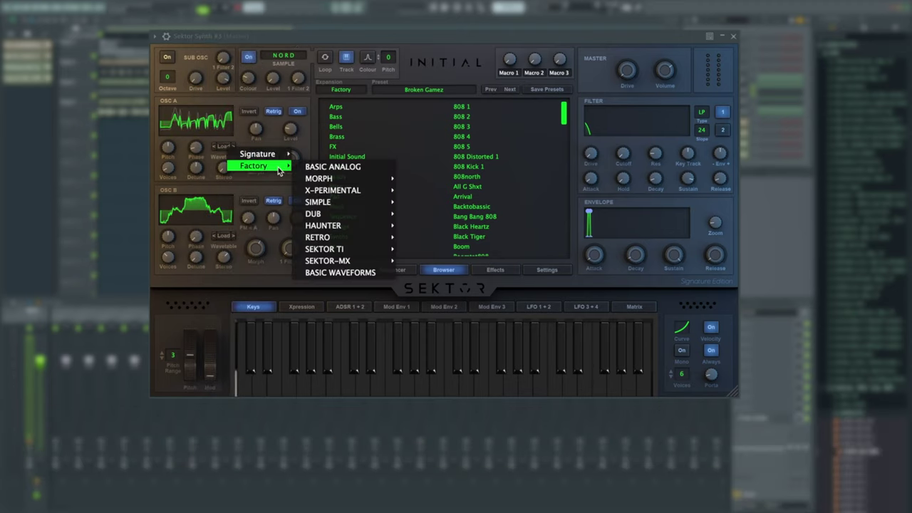
pyautogui.moveTo(380, 184)
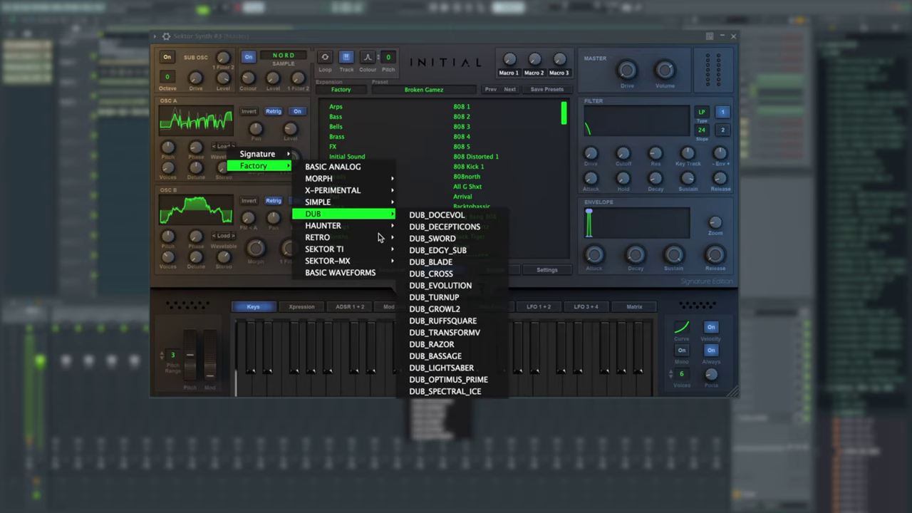
pyautogui.moveTo(370, 243)
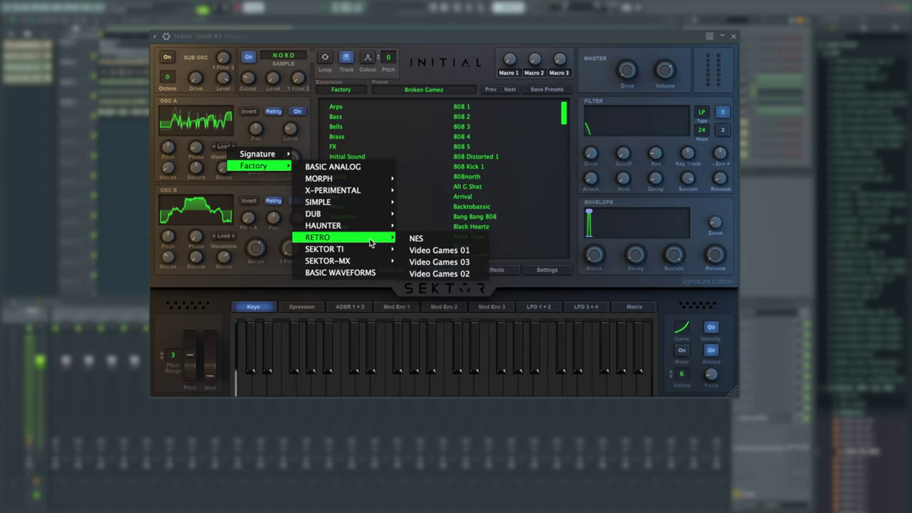
pyautogui.click(198, 123)
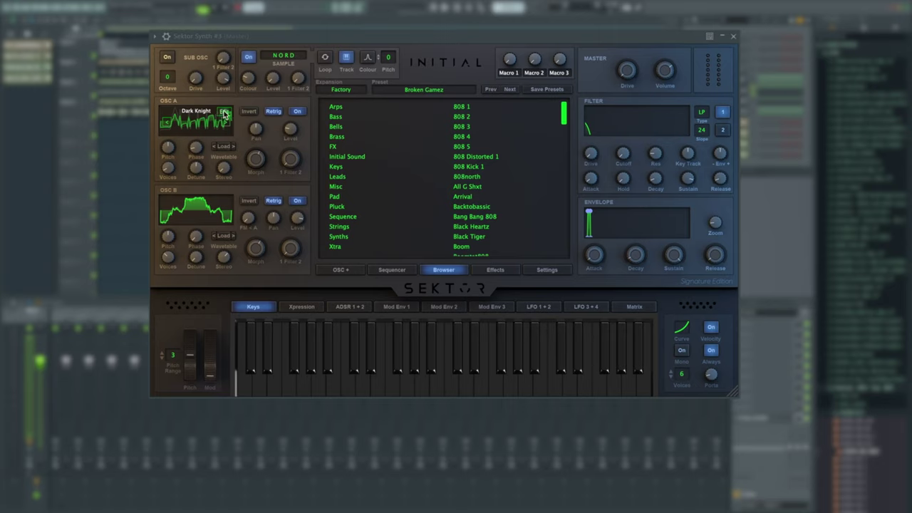
# Open oscillator A's wavetable editor and select frame 1.
pyautogui.click(223, 114)
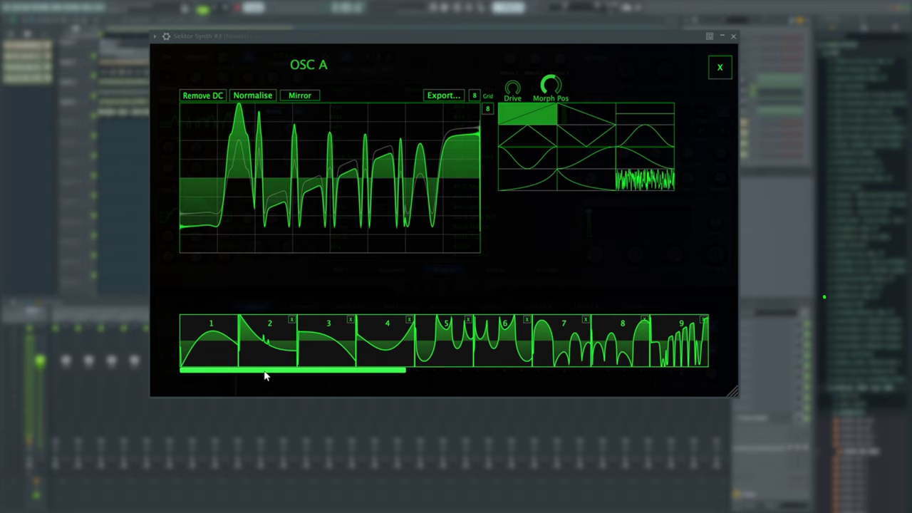
pyautogui.moveTo(270, 373); pyautogui.dragTo(407, 381)
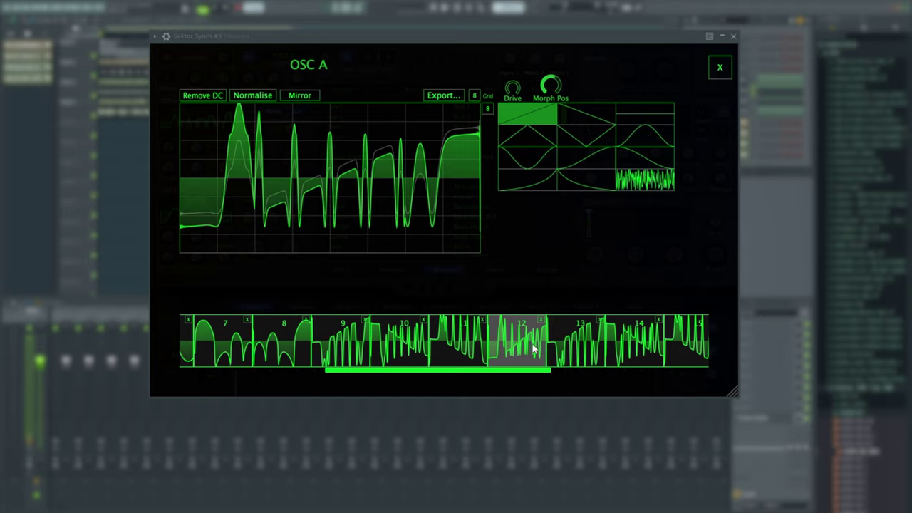
pyautogui.moveTo(466, 376); pyautogui.dragTo(299, 380)
pyautogui.click(203, 354)
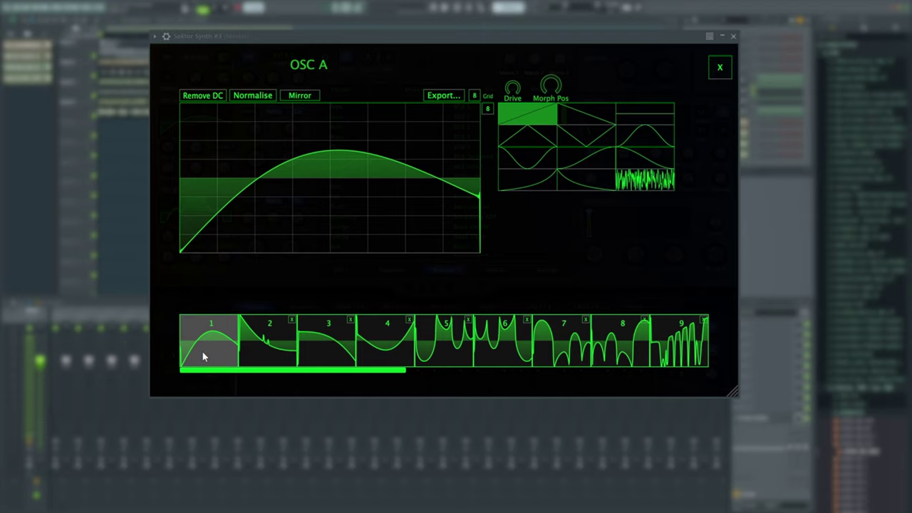
# Draw bump shapes over frame 1, vary the drive, and make every segment exponential.
pyautogui.moveTo(204, 212)
pyautogui.mouseDown()
pyautogui.moveTo(201, 129)
pyautogui.moveTo(250, 149)
pyautogui.moveTo(330, 146)
pyautogui.mouseUp()
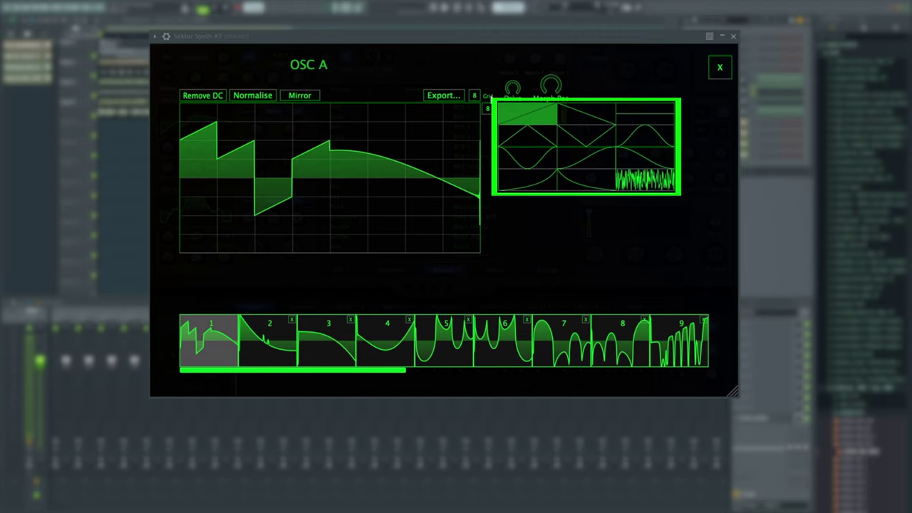
pyautogui.click(644, 137)
pyautogui.moveTo(189, 174); pyautogui.dragTo(424, 142)
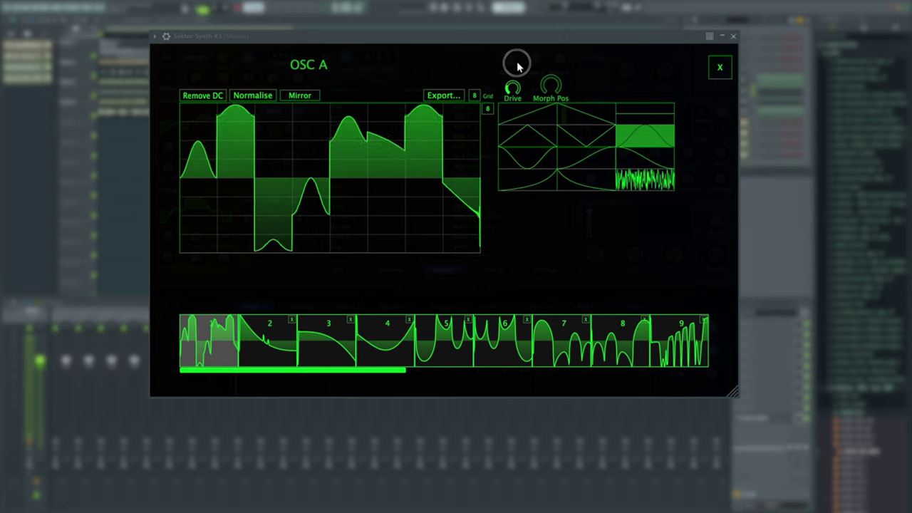
pyautogui.moveTo(518, 66); pyautogui.dragTo(543, 192)
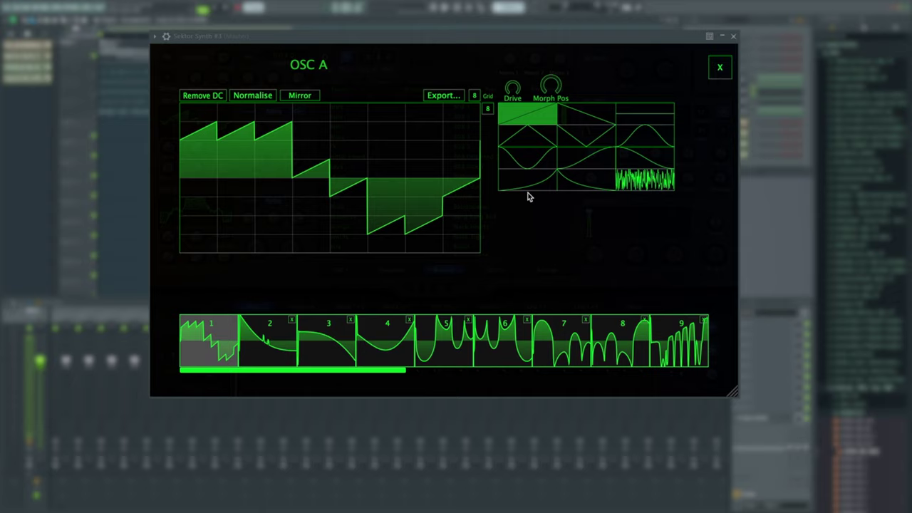
pyautogui.click(586, 158)
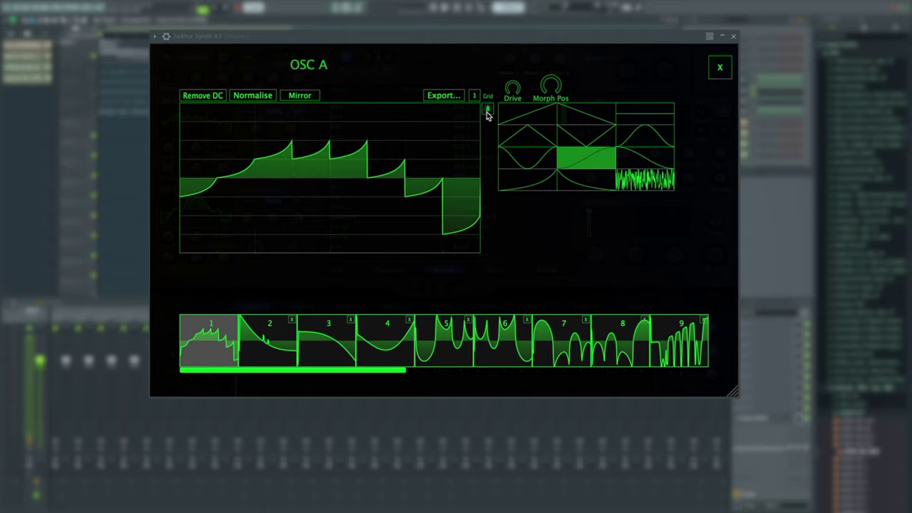
# Reduce grid divisions from 8 to 1 and stamp high and low square blocks into the cells.
pyautogui.moveTo(487, 114); pyautogui.dragTo(491, 139)
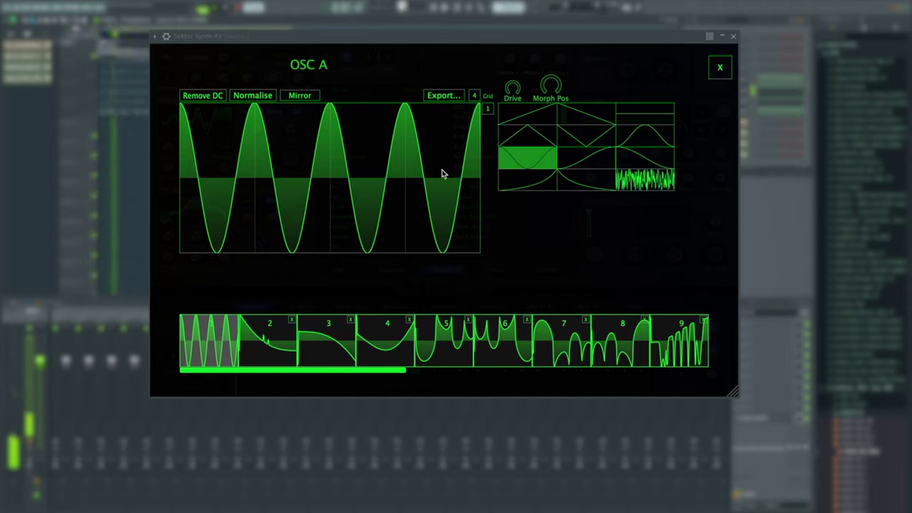
pyautogui.click(654, 116)
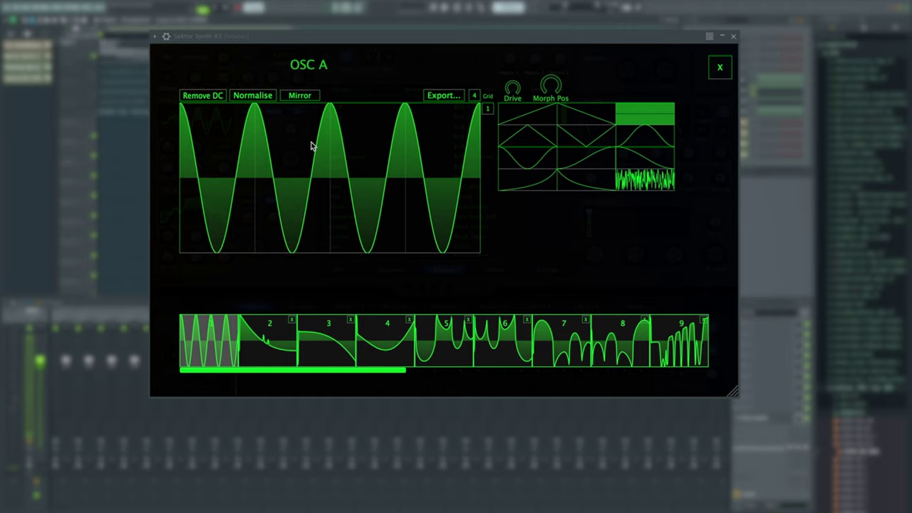
pyautogui.click(223, 119)
pyautogui.click(292, 216)
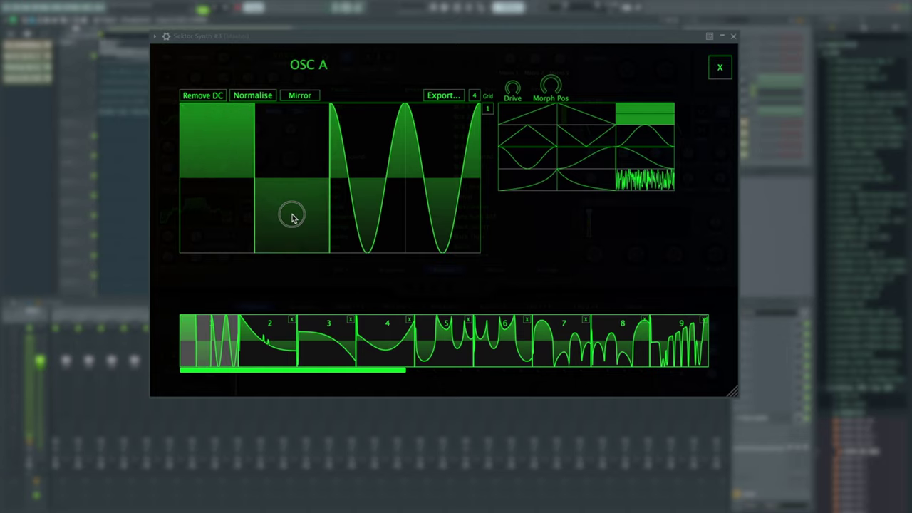
pyautogui.click(370, 171)
pyautogui.click(441, 213)
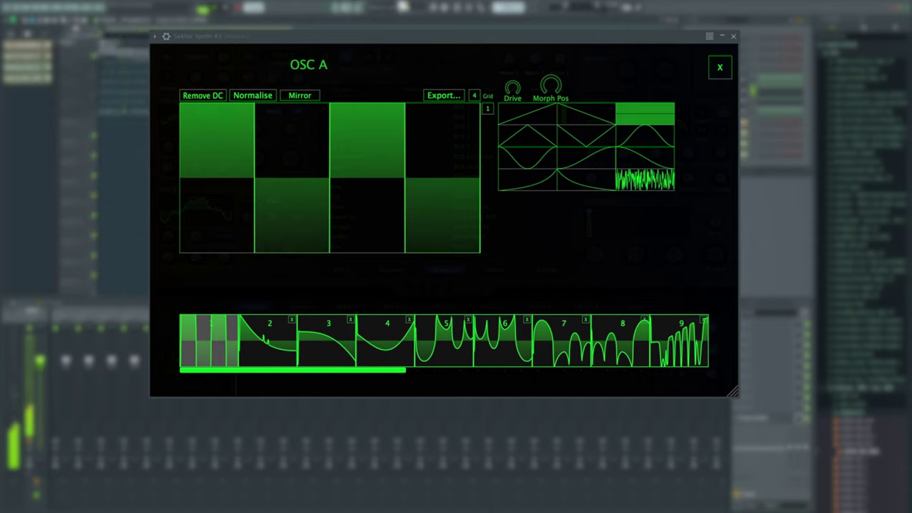
# Replace cells 1–4 with sine cycles and paint noise across the wave.
pyautogui.click(649, 138)
pyautogui.click(218, 193)
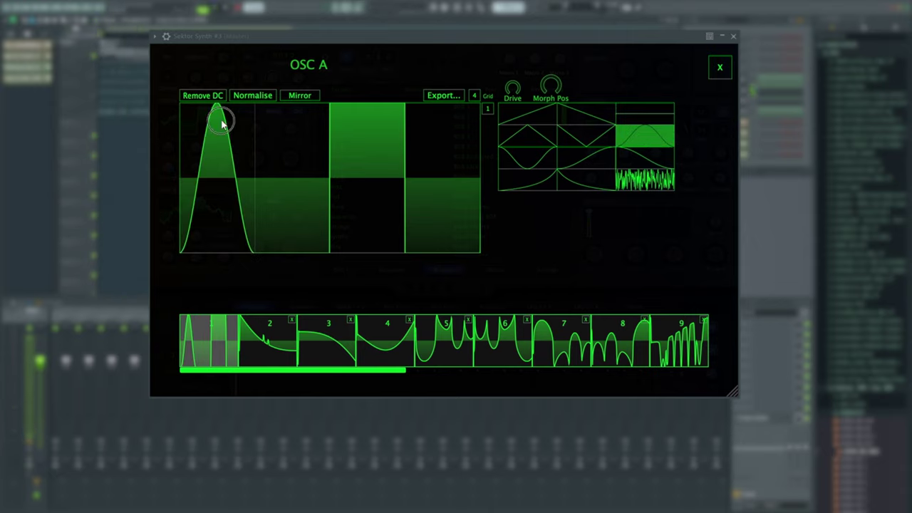
pyautogui.click(309, 183)
pyautogui.click(376, 185)
pyautogui.click(449, 179)
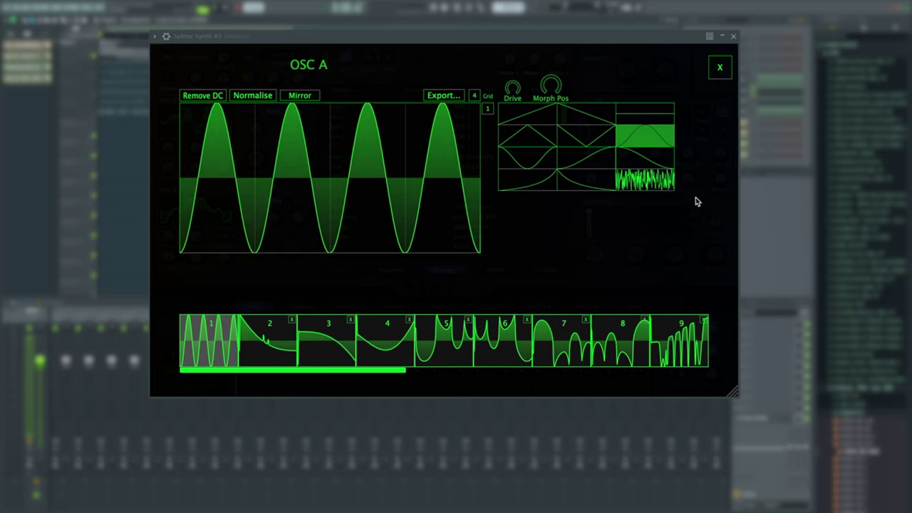
pyautogui.click(646, 179)
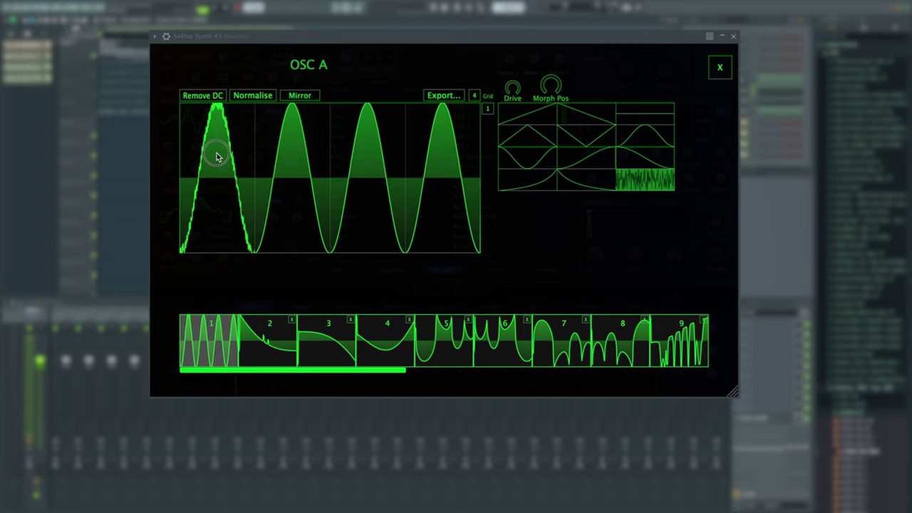
pyautogui.moveTo(218, 156)
pyautogui.mouseDown()
pyautogui.moveTo(218, 108)
pyautogui.moveTo(238, 214)
pyautogui.moveTo(235, 171)
pyautogui.moveTo(236, 180)
pyautogui.moveTo(372, 144)
pyautogui.moveTo(443, 153)
pyautogui.mouseUp()
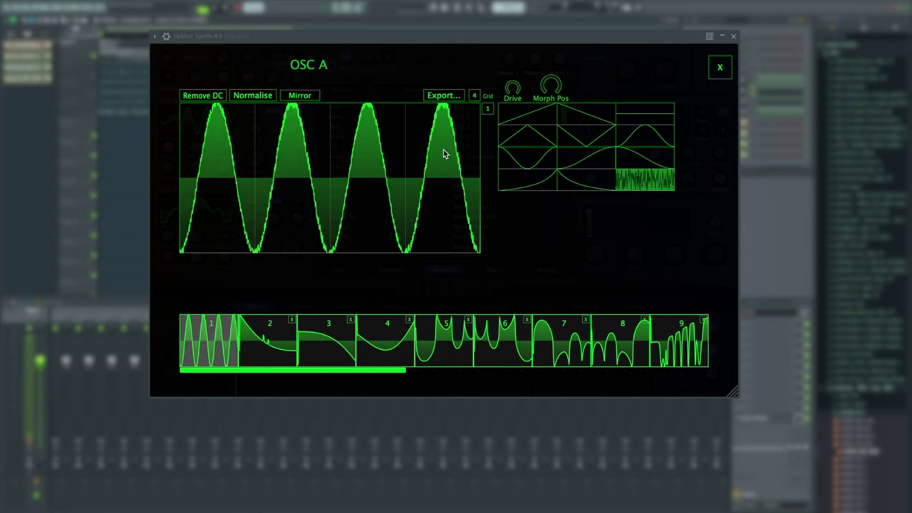
# Close the wavetable editor and switch off Oscillator A and the sub oscillator.
pyautogui.click(720, 67)
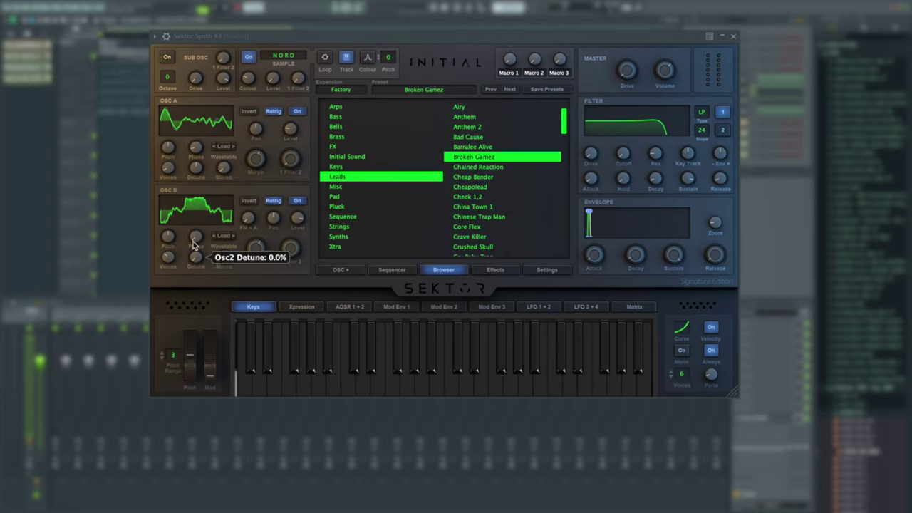
pyautogui.click(297, 111)
pyautogui.click(249, 57)
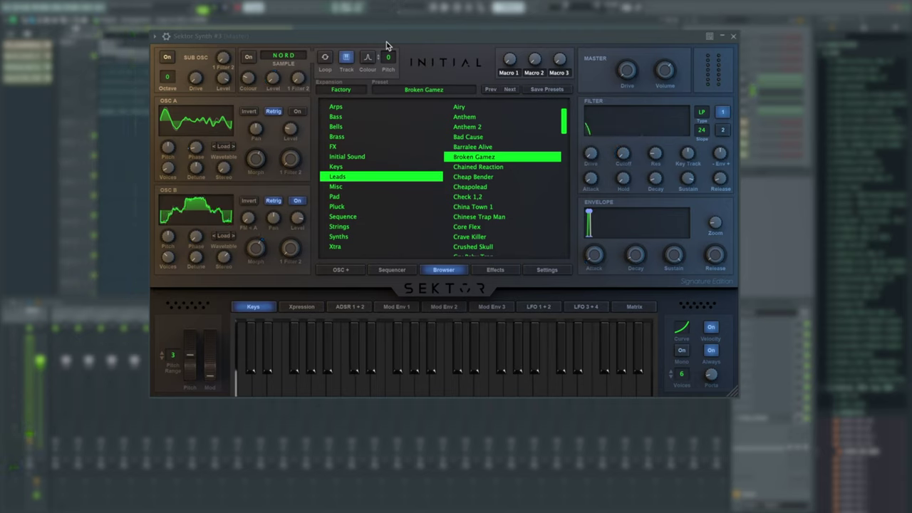
pyautogui.moveTo(256, 252)
# Browse the Signature expansion's categories and Pad presets, then return to the expansions list.
pyautogui.scroll(2, 535, 175)
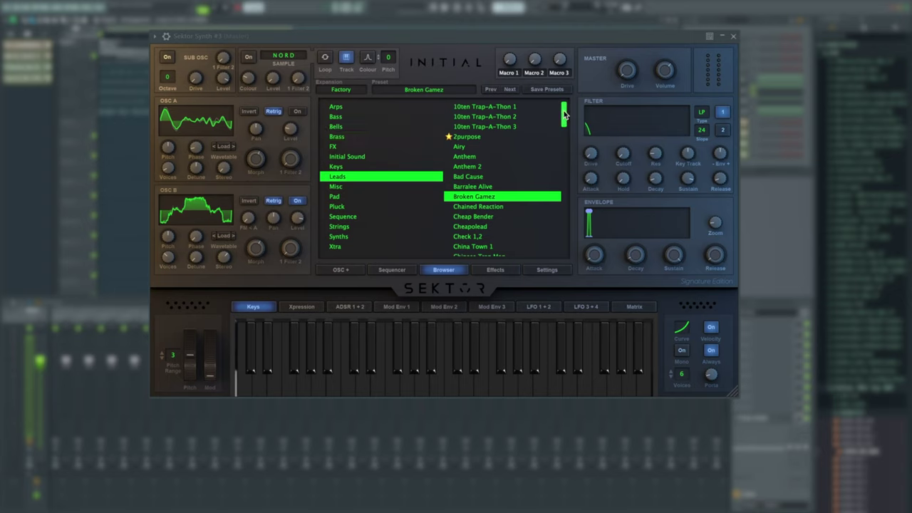
pyautogui.moveTo(564, 118)
pyautogui.mouseDown()
pyautogui.moveTo(565, 246)
pyautogui.moveTo(558, 103)
pyautogui.mouseUp()
pyautogui.click(342, 90)
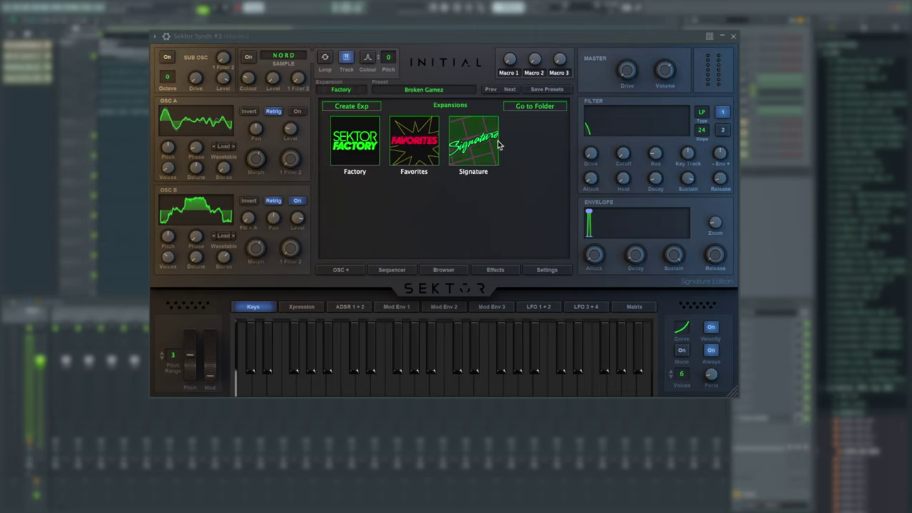
pyautogui.click(475, 139)
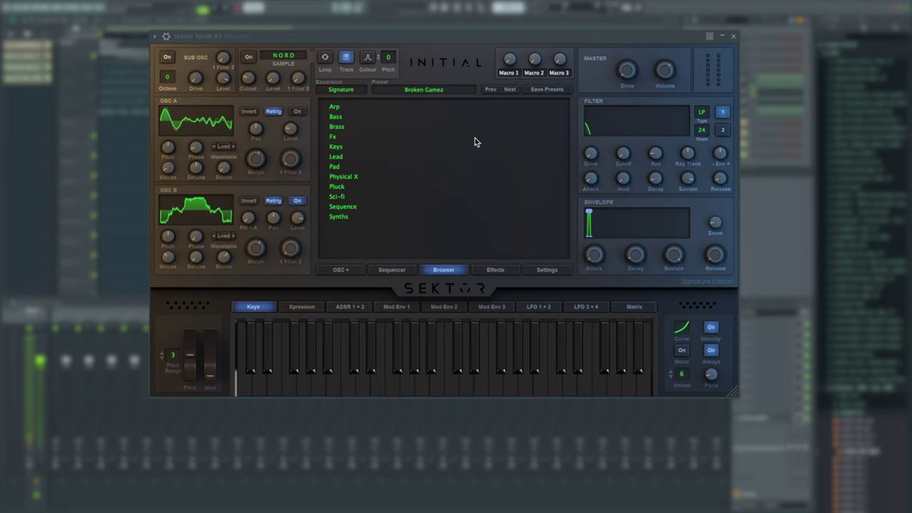
pyautogui.click(356, 166)
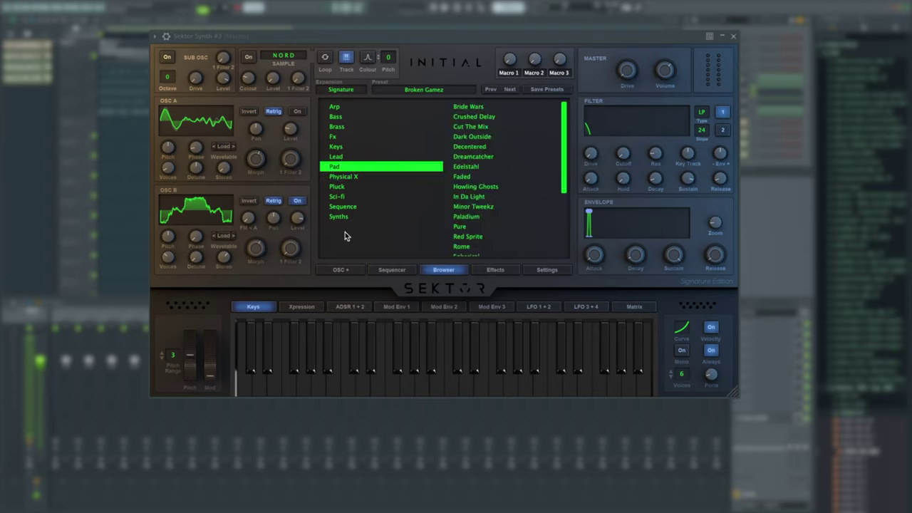
pyautogui.click(341, 89)
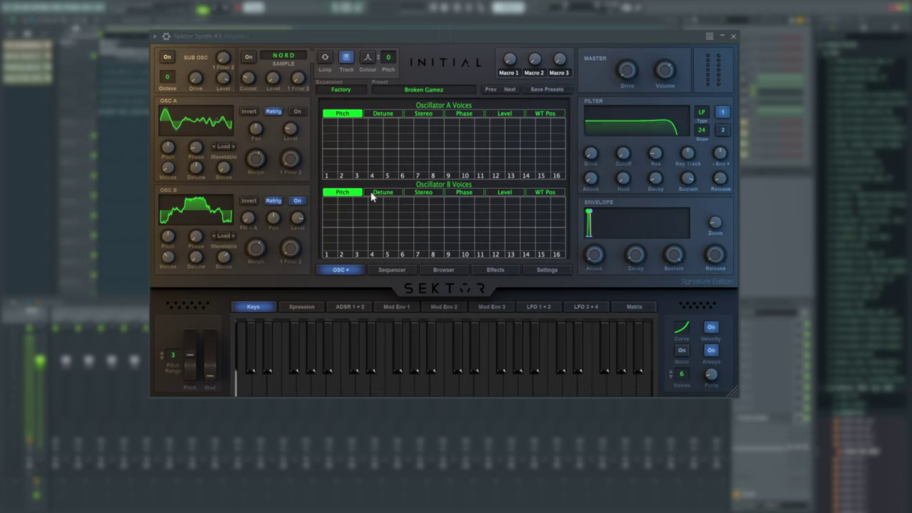
# View Oscillator B's per-voice stereo, phase and wavetable position values.
pyautogui.click(423, 193)
pyautogui.click(464, 194)
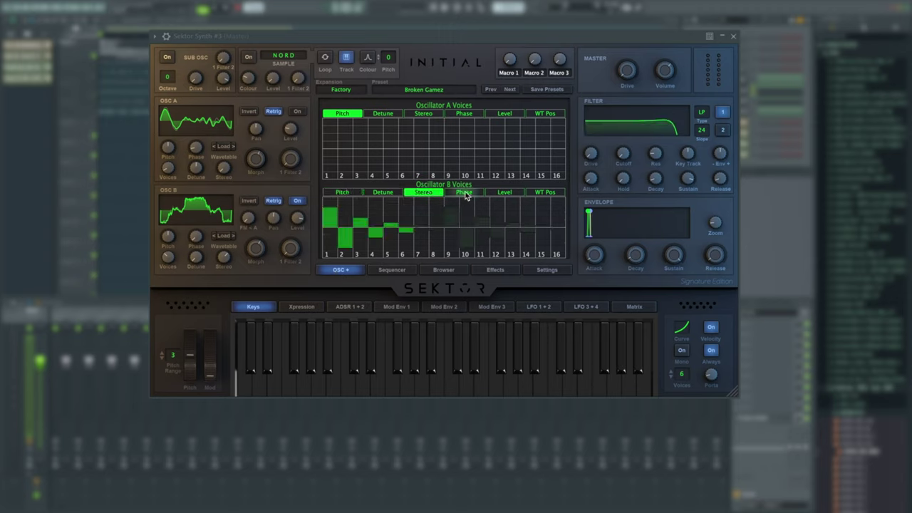
pyautogui.click(507, 196)
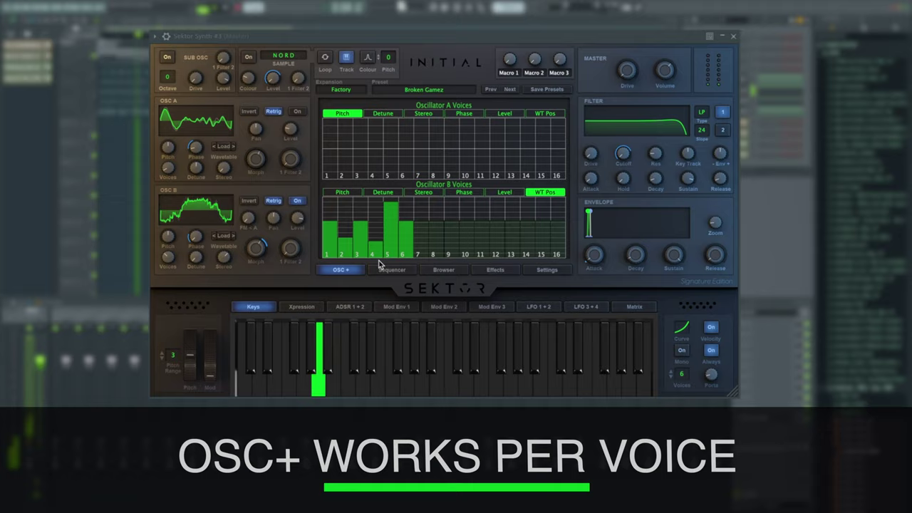
# Turn Oscillator A back on and set varied per-voice levels, voice 1 loudest.
pyautogui.moveTo(280, 159)
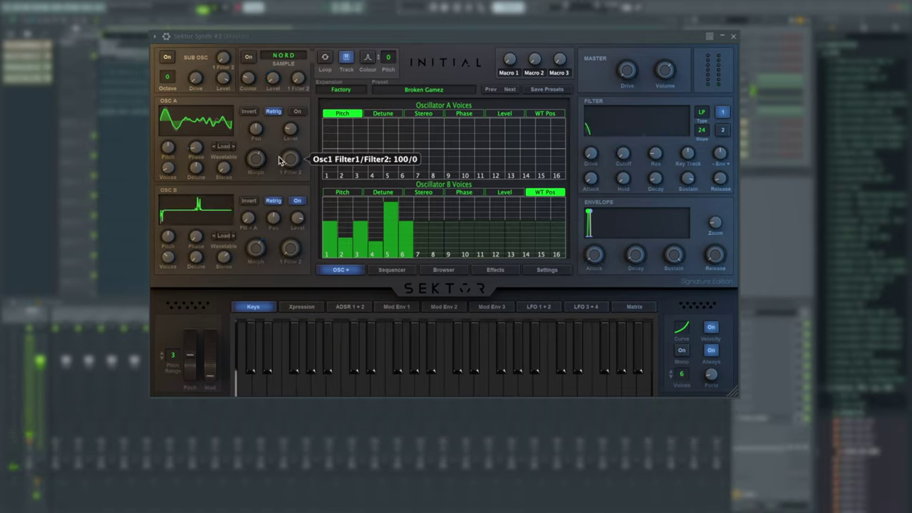
pyautogui.moveTo(293, 135)
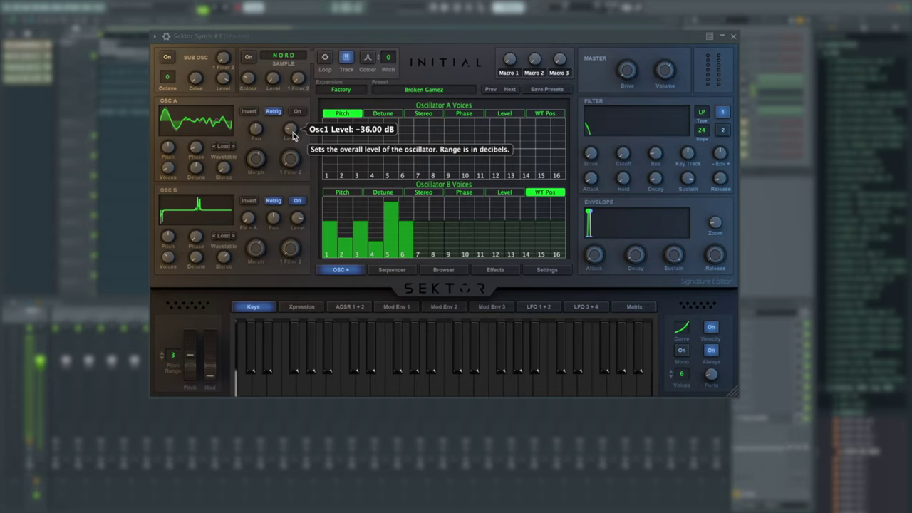
pyautogui.moveTo(194, 129)
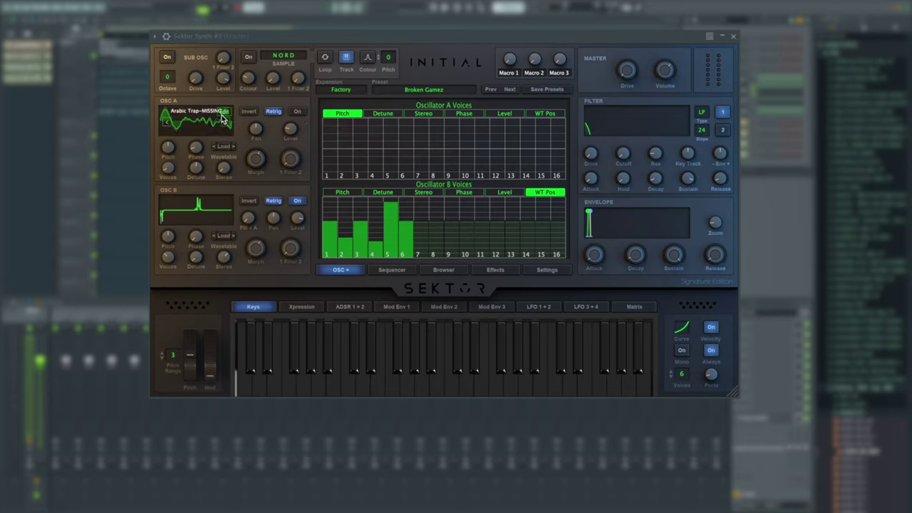
pyautogui.click(297, 111)
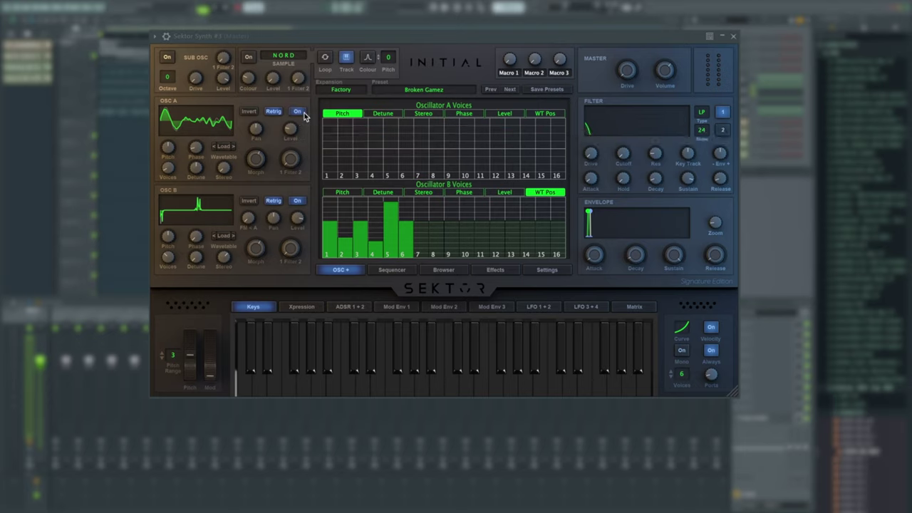
pyautogui.click(505, 114)
pyautogui.moveTo(333, 163); pyautogui.dragTo(434, 138)
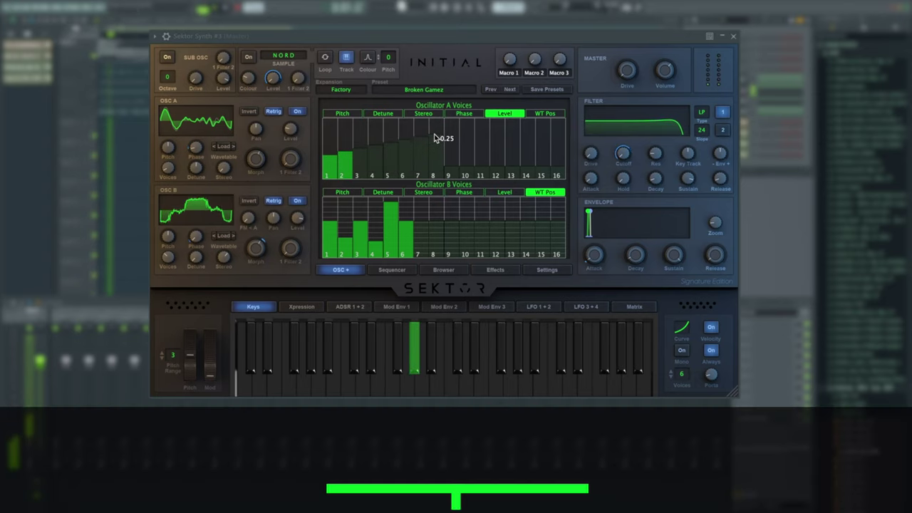
pyautogui.moveTo(343, 142); pyautogui.dragTo(345, 122)
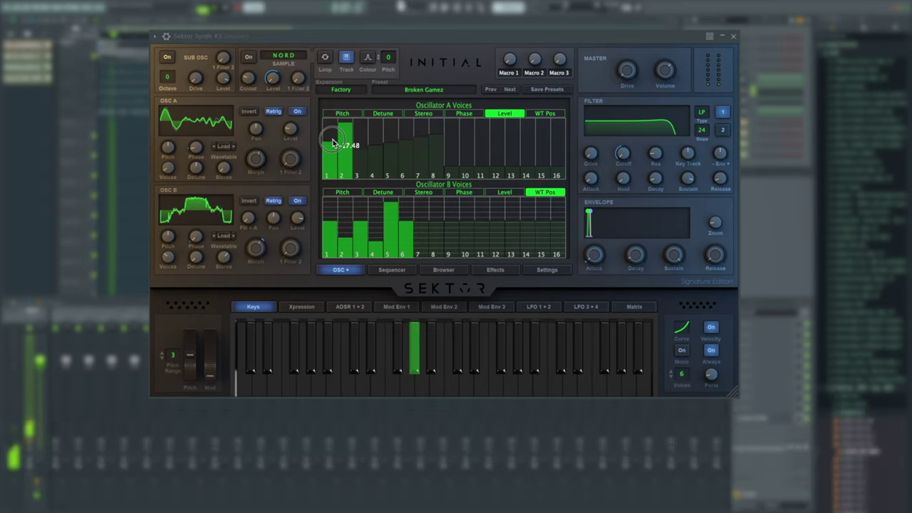
pyautogui.moveTo(337, 156); pyautogui.dragTo(341, 140)
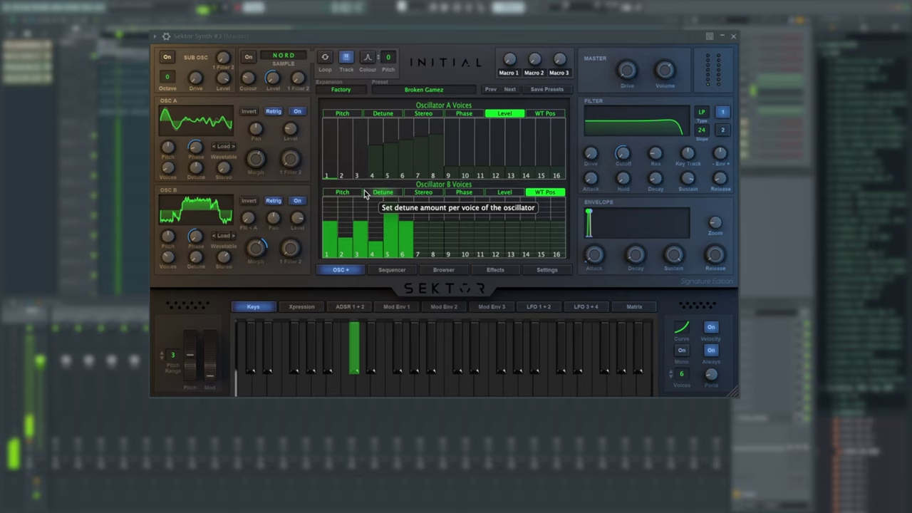
pyautogui.moveTo(384, 165)
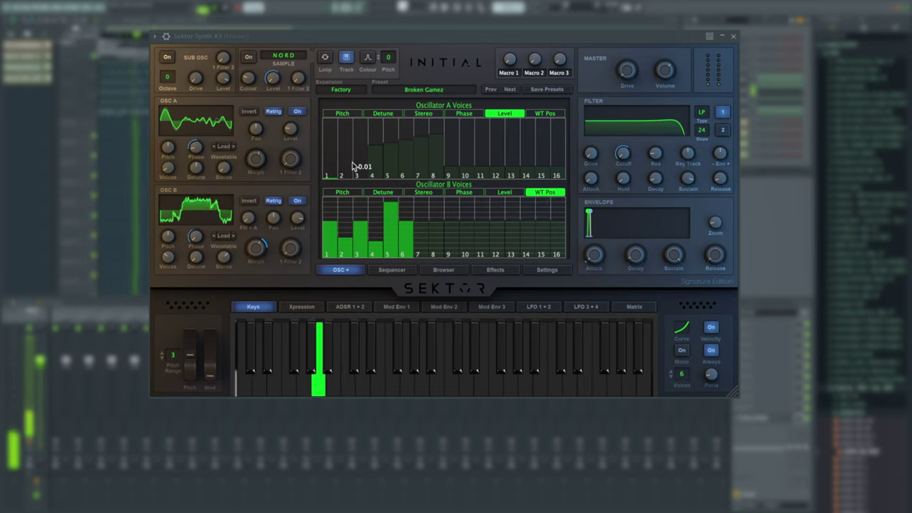
pyautogui.moveTo(351, 153)
pyautogui.mouseDown()
pyautogui.moveTo(347, 143)
pyautogui.moveTo(326, 143)
pyautogui.moveTo(333, 164)
pyautogui.moveTo(345, 127)
pyautogui.moveTo(335, 125)
pyautogui.moveTo(368, 161)
pyautogui.mouseUp()
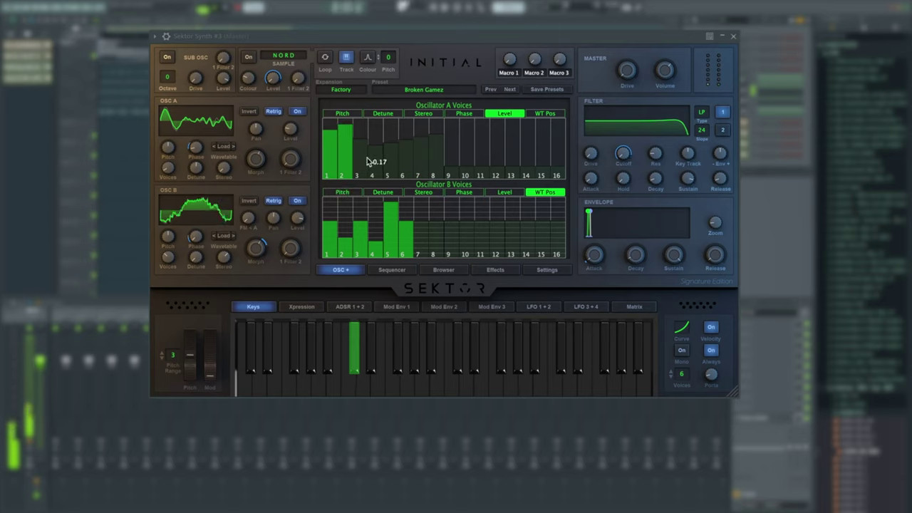
pyautogui.moveTo(367, 162); pyautogui.dragTo(341, 158)
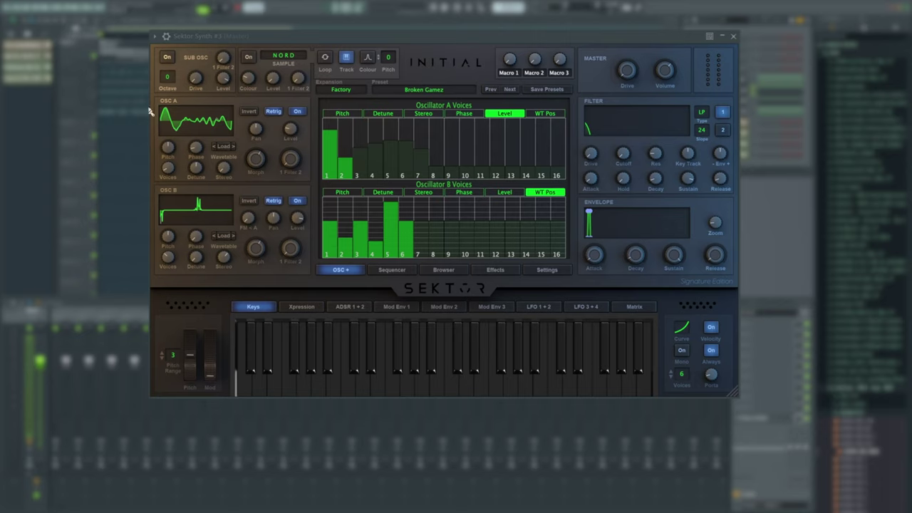
# Raise Oscillator A to 16 voices, push voices 8–9 levels high, then settle on 13 voices.
pyautogui.scroll(-1, 170, 174)
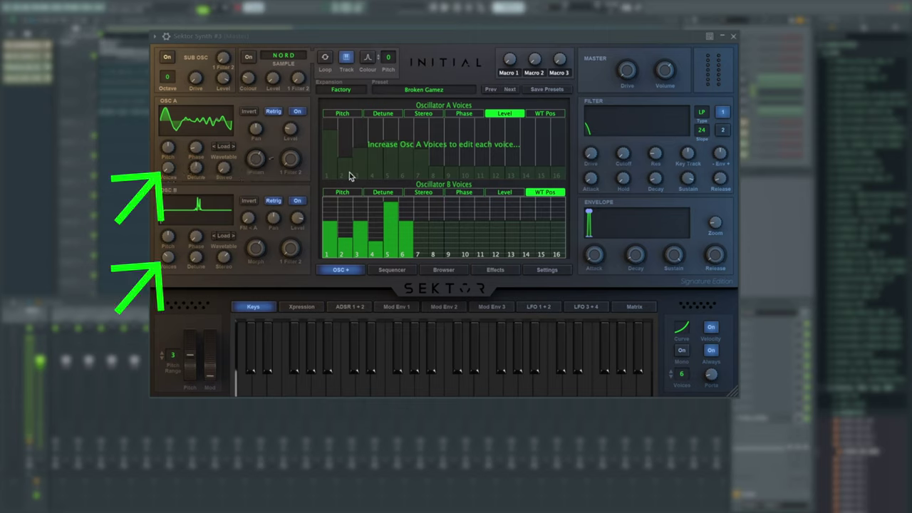
pyautogui.moveTo(188, 176)
pyautogui.moveTo(169, 169); pyautogui.dragTo(178, 88)
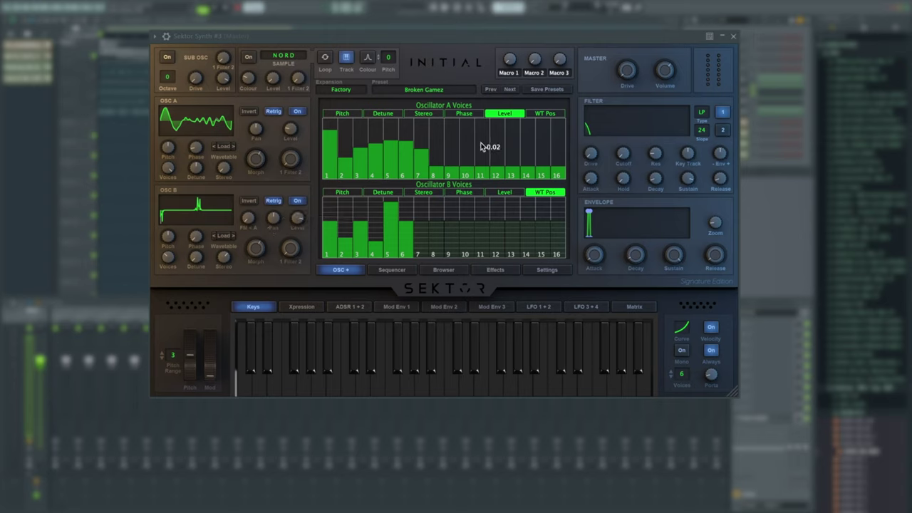
pyautogui.moveTo(436, 140)
pyautogui.mouseDown()
pyautogui.moveTo(552, 132)
pyautogui.moveTo(542, 142)
pyautogui.moveTo(524, 120)
pyautogui.moveTo(325, 125)
pyautogui.moveTo(372, 158)
pyautogui.mouseUp()
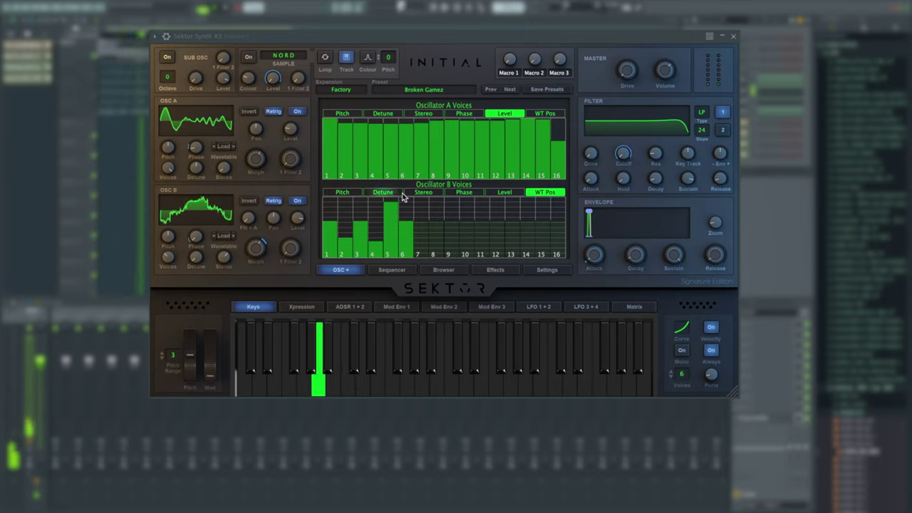
pyautogui.moveTo(169, 169); pyautogui.dragTo(171, 214)
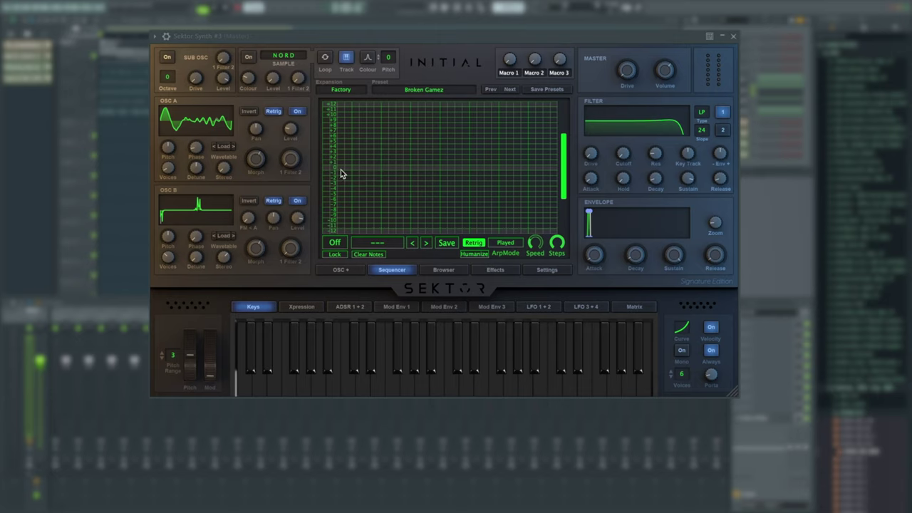
# Paint a rising staircase of notes in the step sequencer and turn it on.
pyautogui.click(341, 169)
pyautogui.moveTo(350, 169)
pyautogui.mouseDown()
pyautogui.moveTo(397, 136)
pyautogui.moveTo(393, 130)
pyautogui.mouseUp()
pyautogui.click(339, 246)
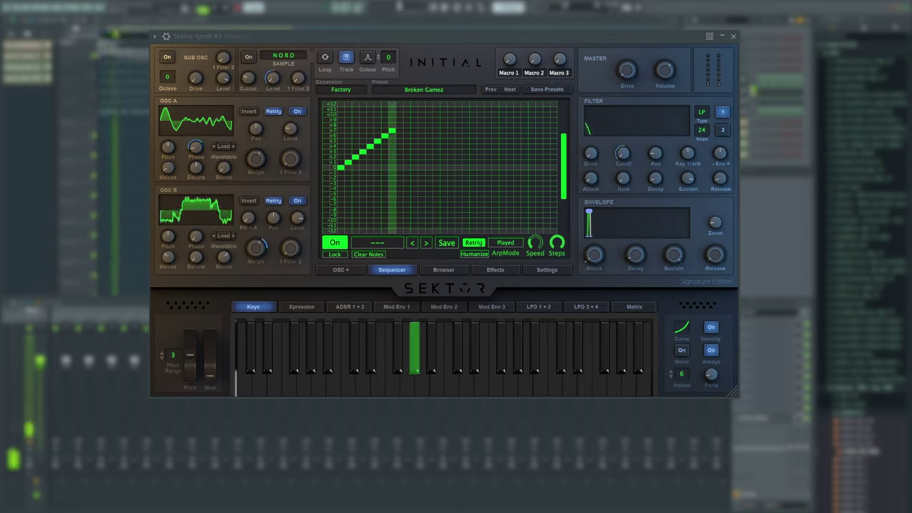
# Audition the Nu Love, Plug and Play and Porter factory patterns, then switch the sequencer off.
pyautogui.click(384, 244)
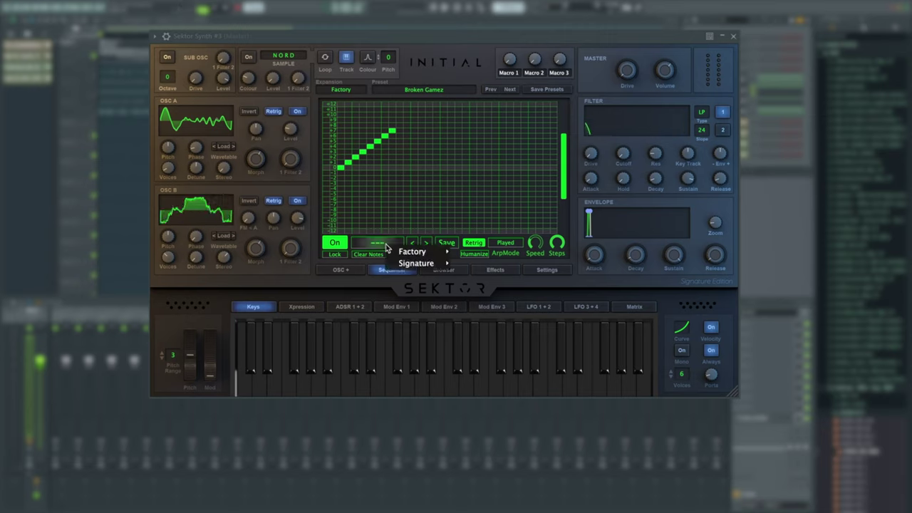
pyautogui.moveTo(417, 251)
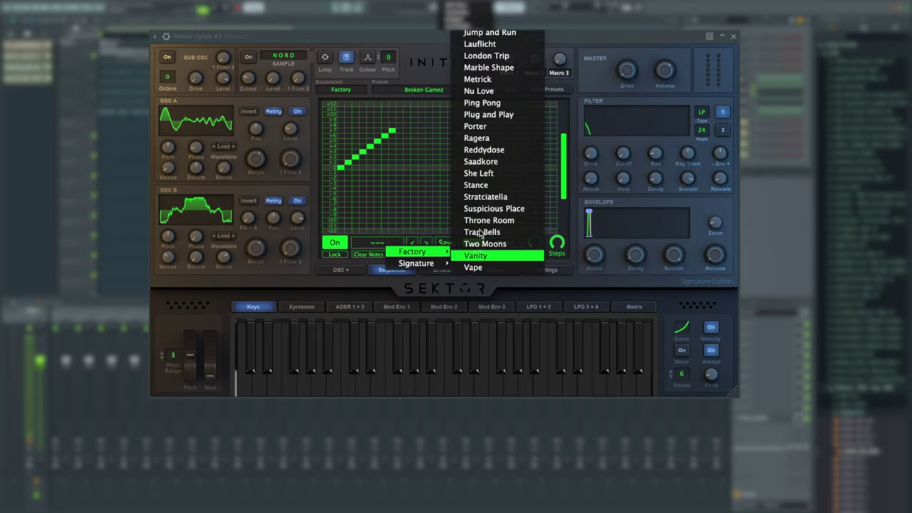
pyautogui.click(492, 90)
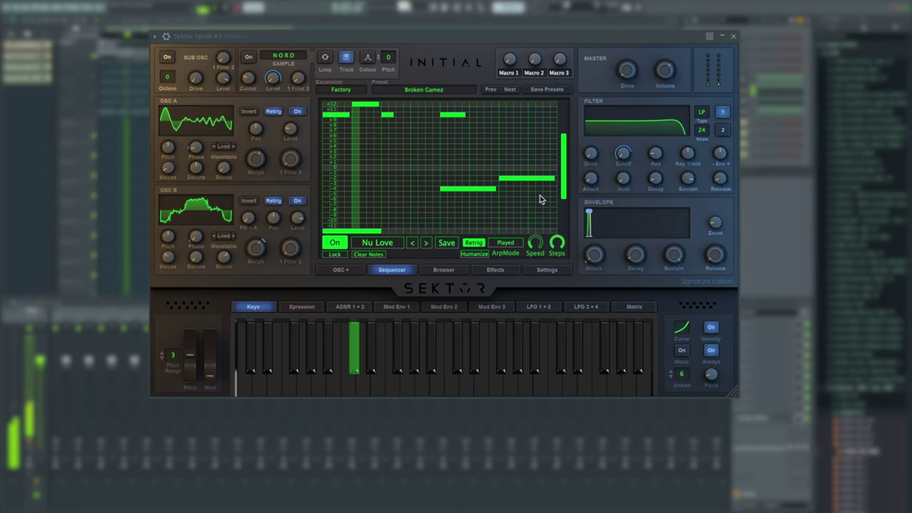
pyautogui.press('space')
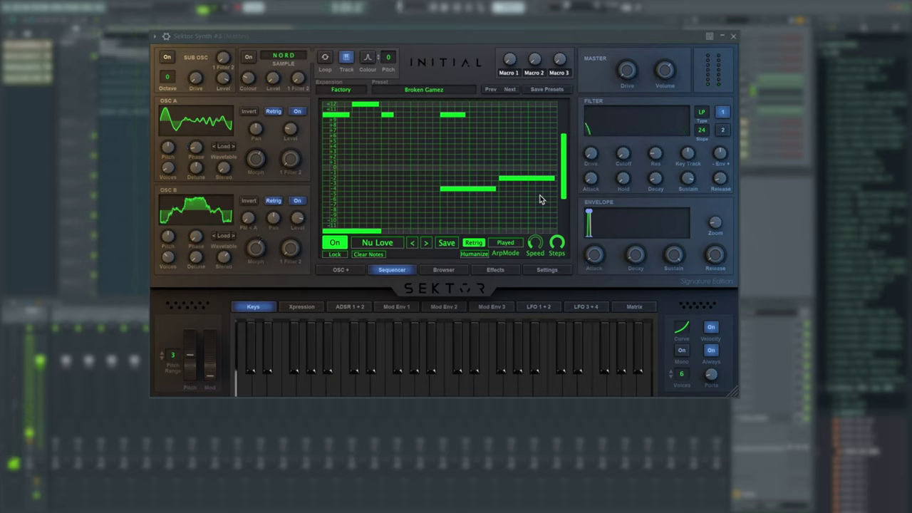
pyautogui.click(425, 243)
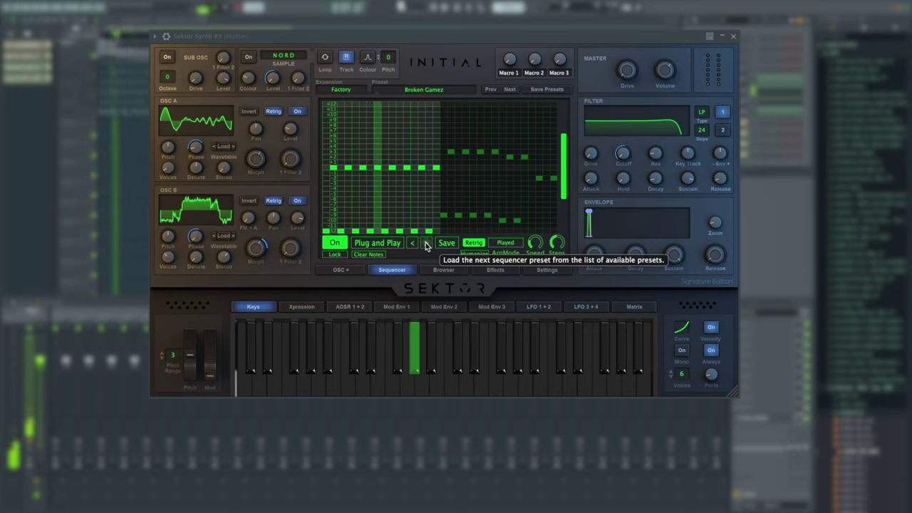
pyautogui.press('space')
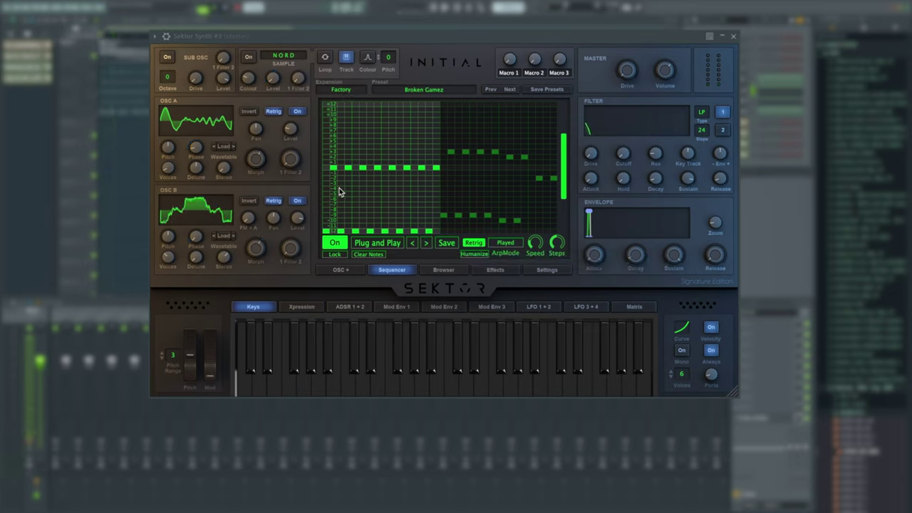
pyautogui.moveTo(342, 189); pyautogui.dragTo(427, 189)
pyautogui.click(426, 244)
pyautogui.click(336, 245)
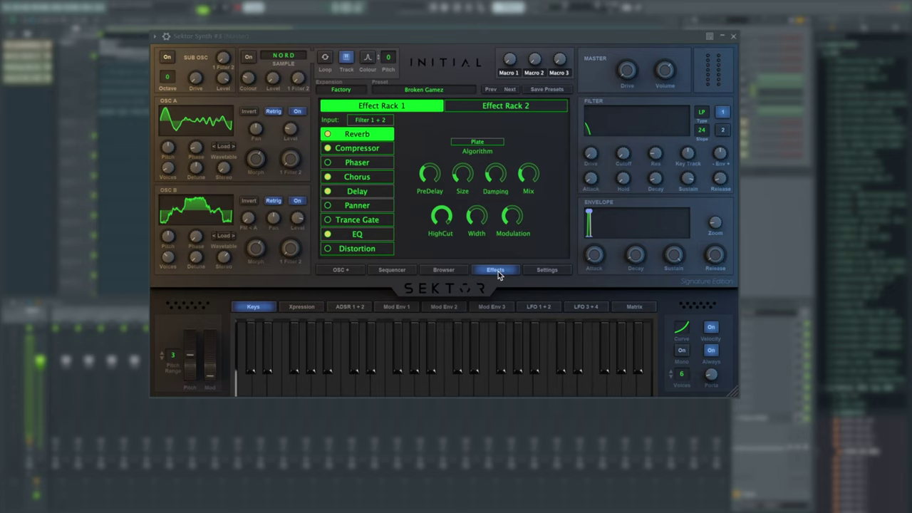
# Set Effect Rack 1's input to Filter 1 only.
pyautogui.click(508, 107)
pyautogui.click(411, 106)
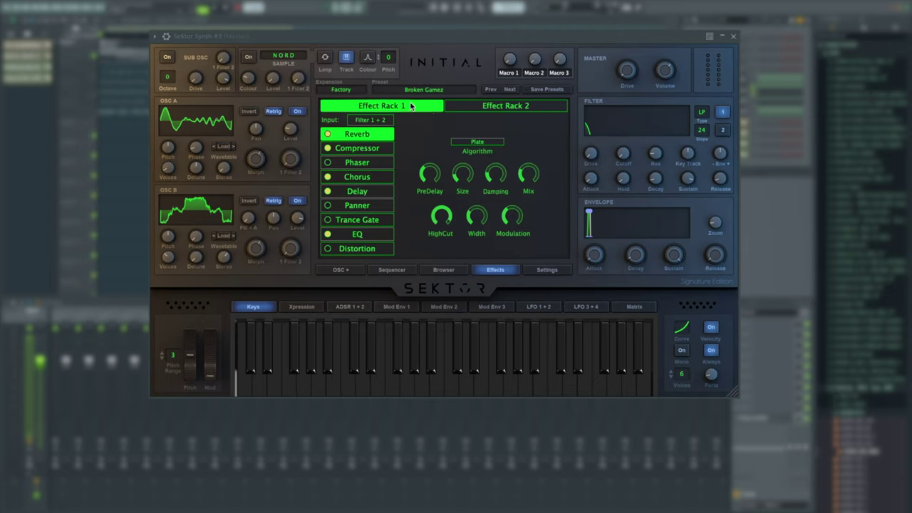
pyautogui.click(377, 122)
pyautogui.click(391, 146)
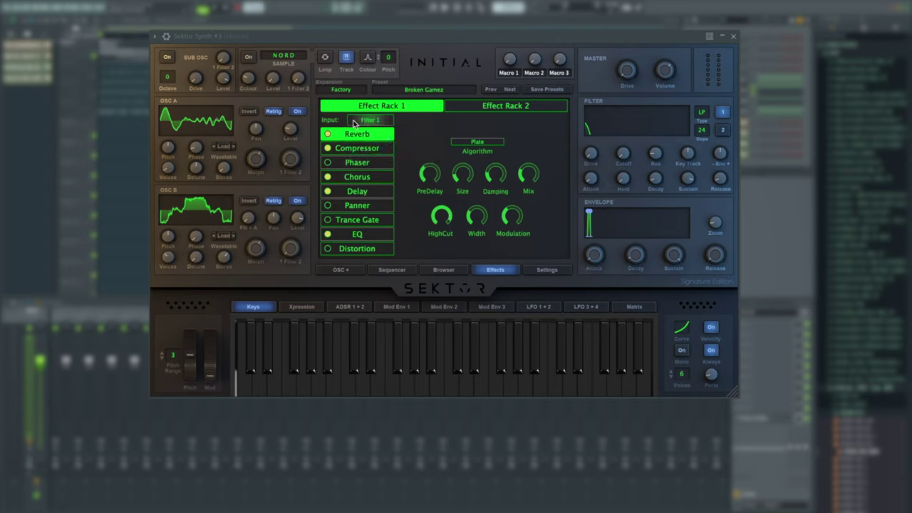
# Set Effect Rack 2's input source to Filter 2.
pyautogui.click(499, 105)
pyautogui.click(370, 120)
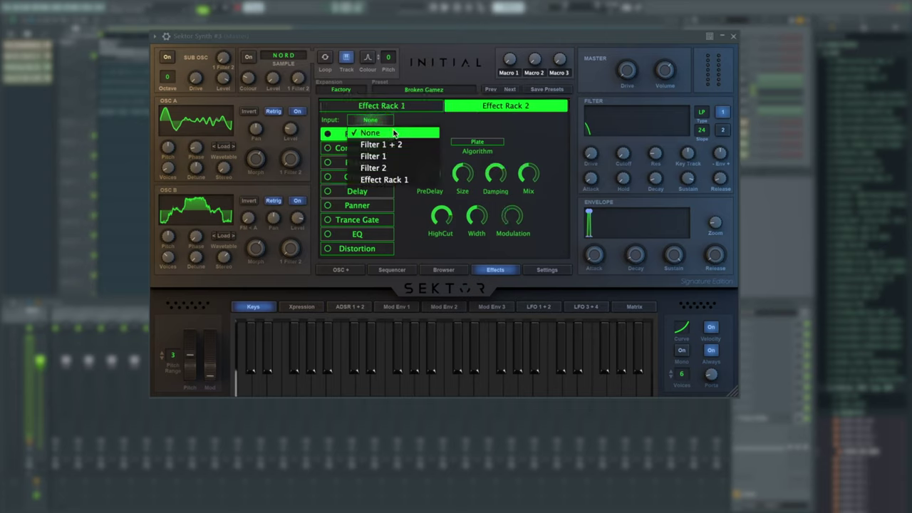
pyautogui.click(403, 170)
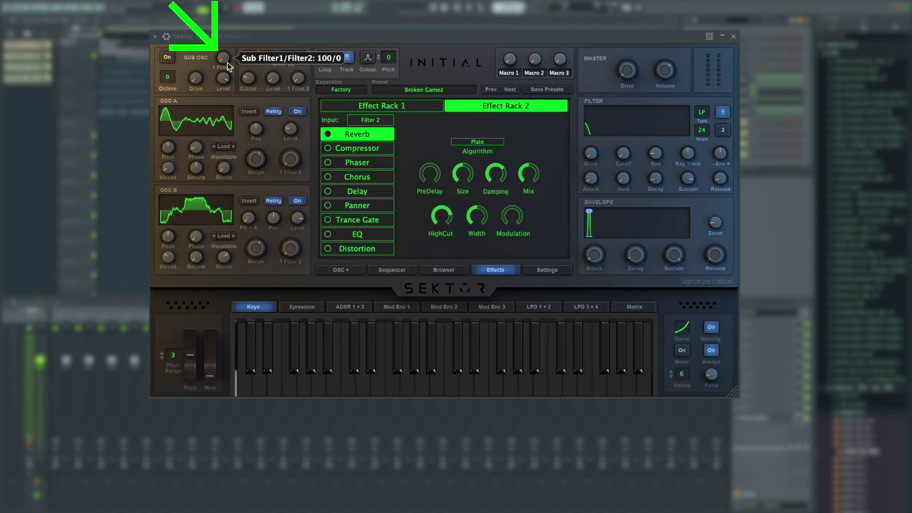
# Sweep the sub and OSC A filter balance knobs, then move Reverb between Chorus and Delay.
pyautogui.moveTo(228, 65); pyautogui.dragTo(229, 114)
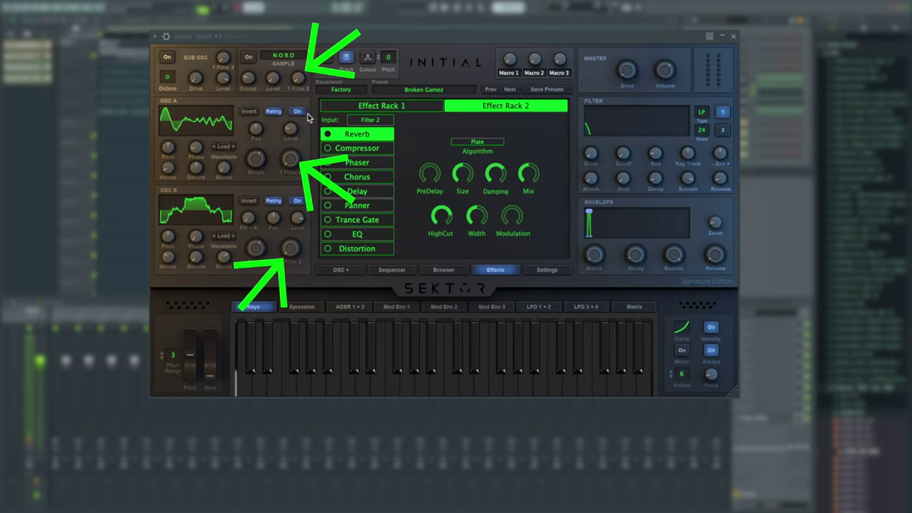
pyautogui.moveTo(290, 160); pyautogui.dragTo(303, 189)
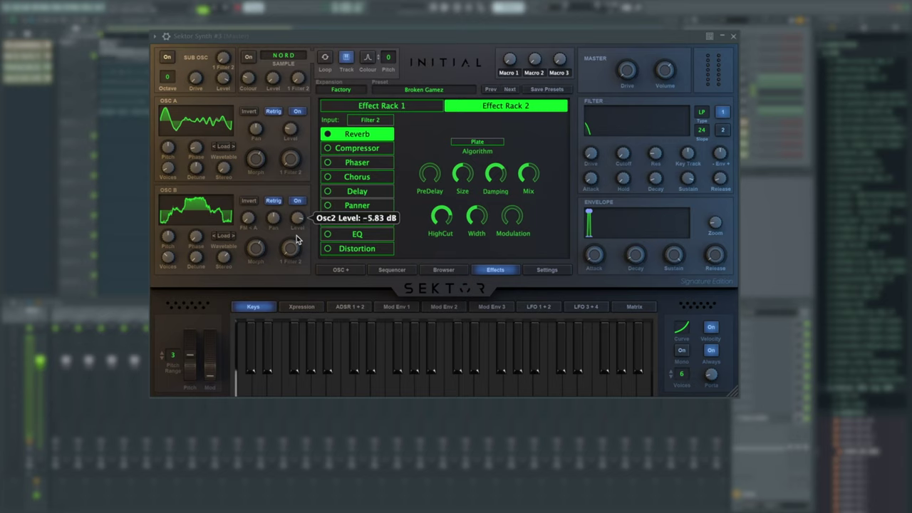
pyautogui.click(384, 107)
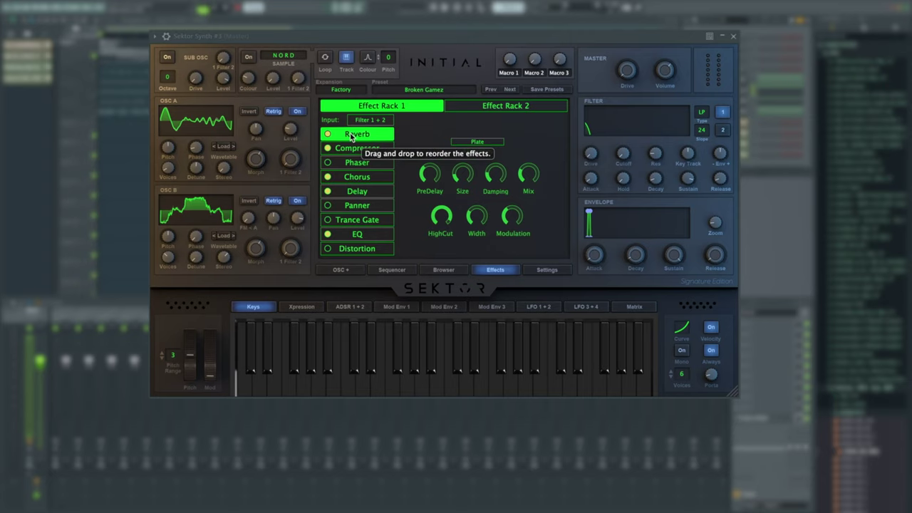
pyautogui.moveTo(351, 137); pyautogui.dragTo(390, 242)
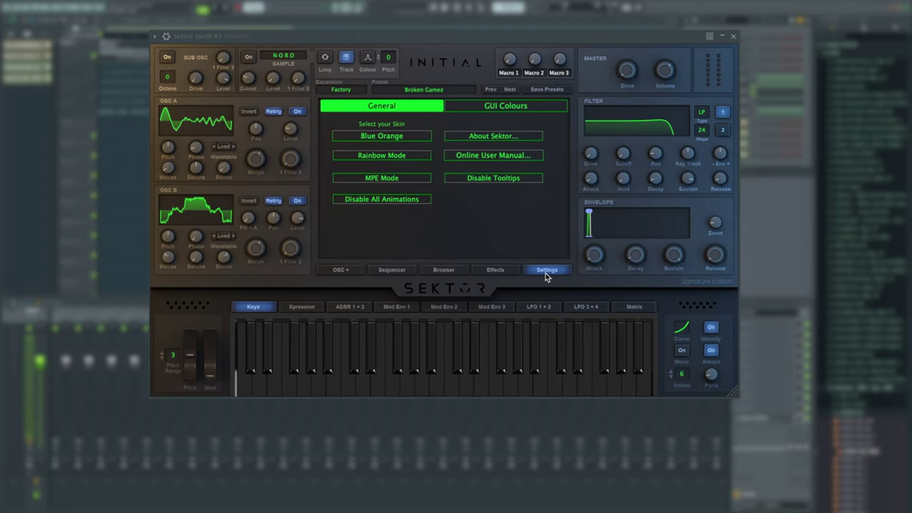
# Browse the skin choices while keeping Blue Orange, then toggle Disable All Animations.
pyautogui.click(412, 139)
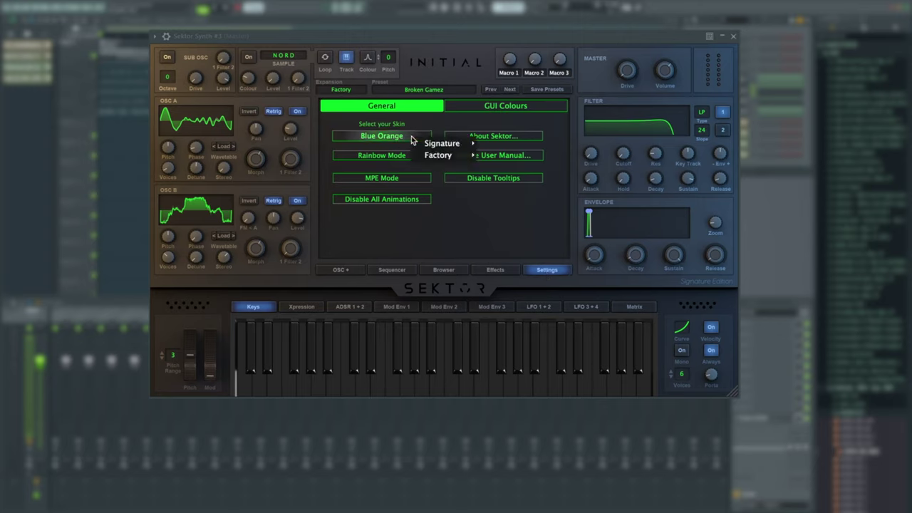
pyautogui.click(433, 123)
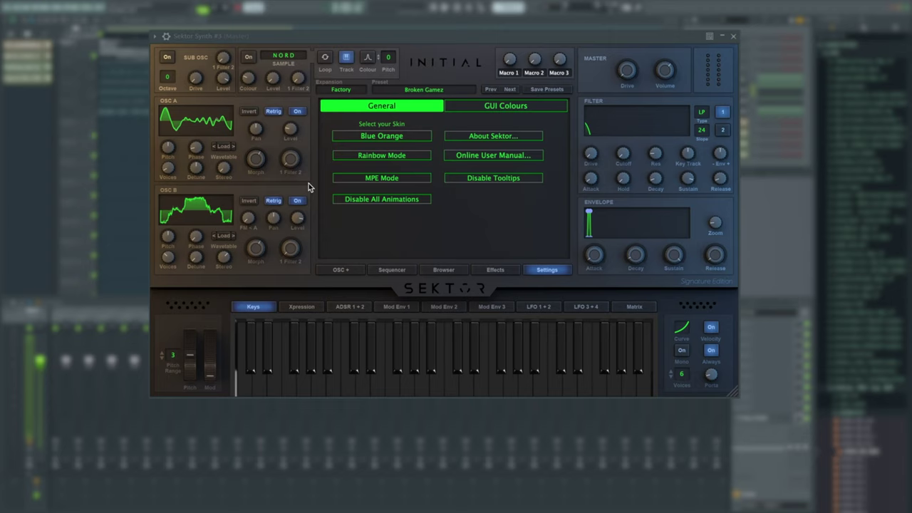
pyautogui.click(400, 140)
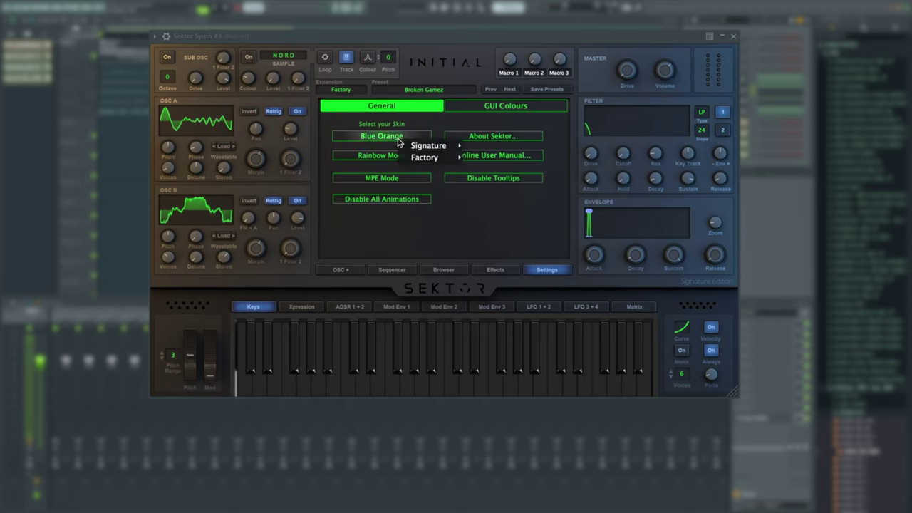
pyautogui.moveTo(455, 149)
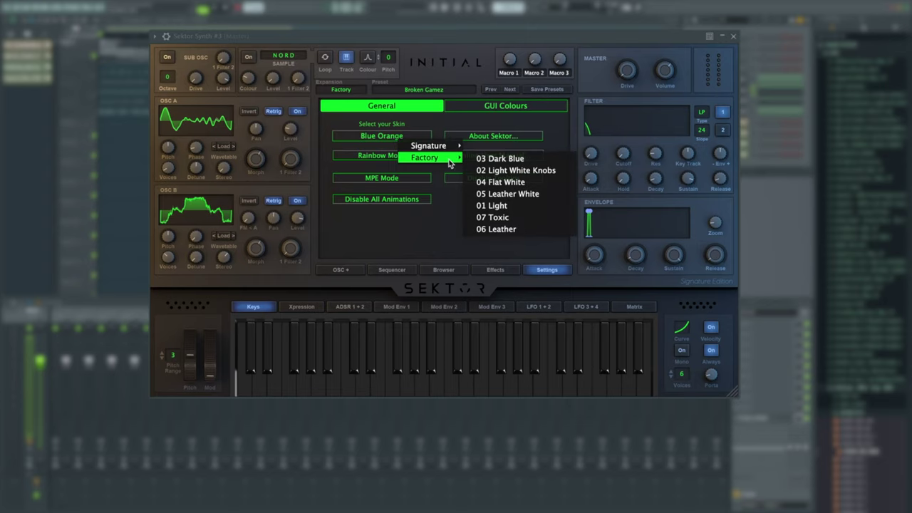
pyautogui.click(396, 163)
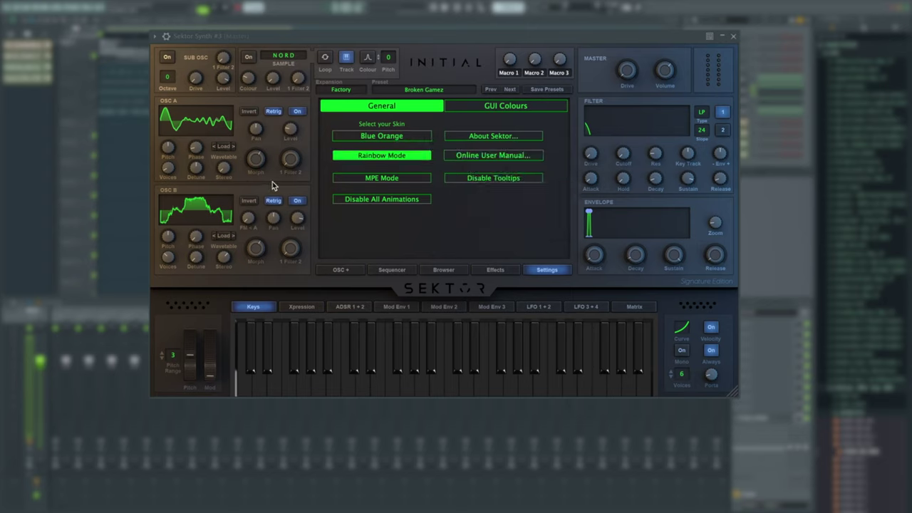
pyautogui.moveTo(265, 163)
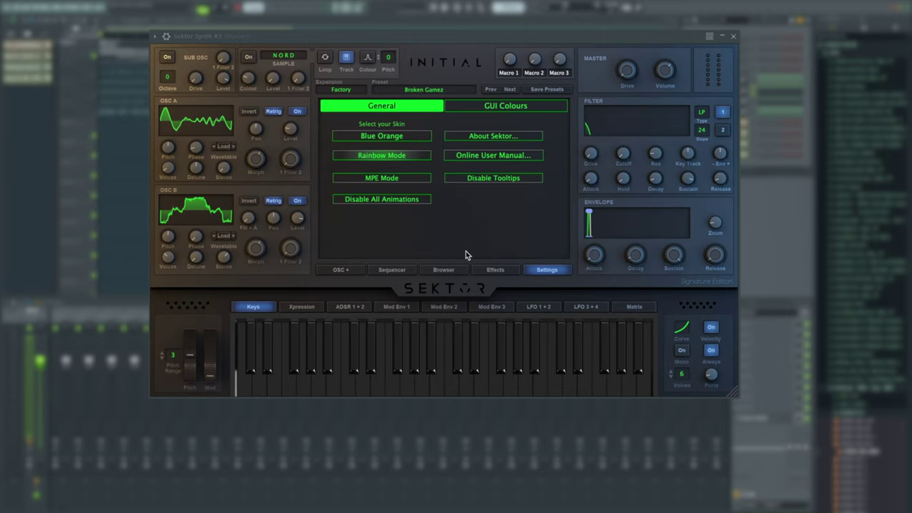
pyautogui.click(396, 203)
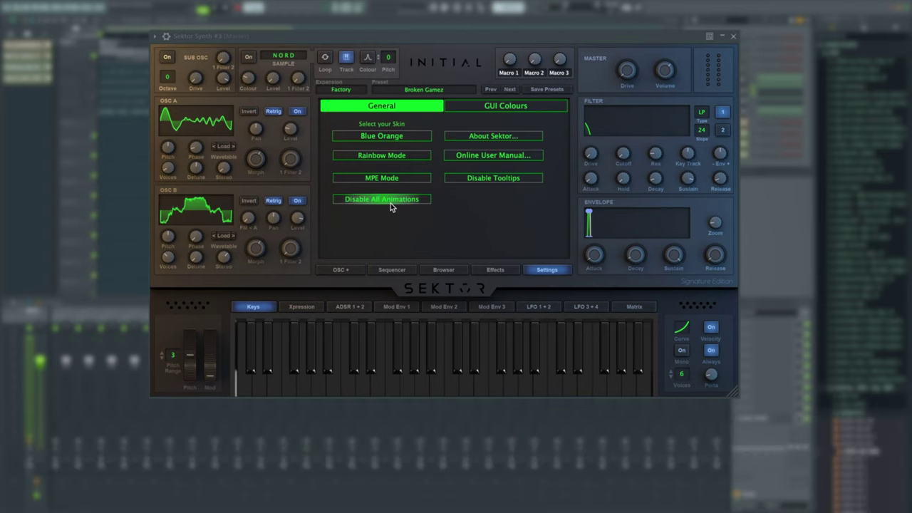
pyautogui.click(493, 106)
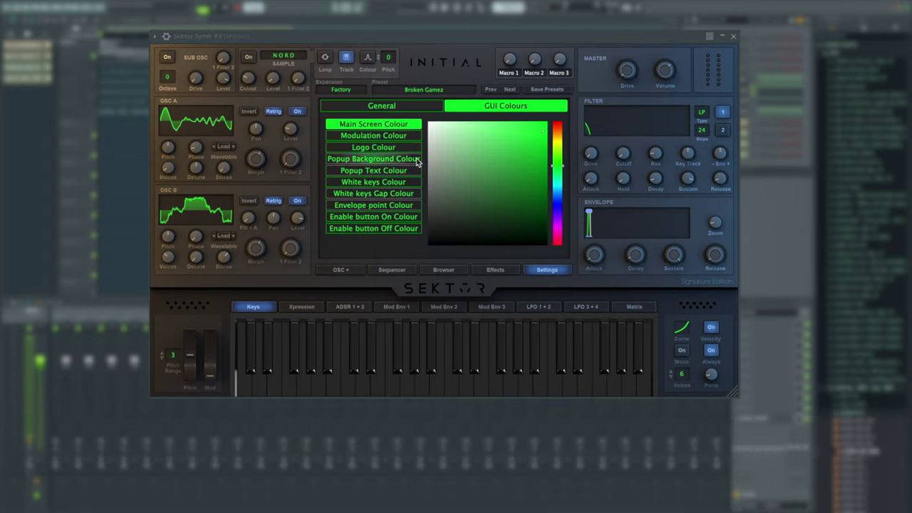
pyautogui.click(401, 107)
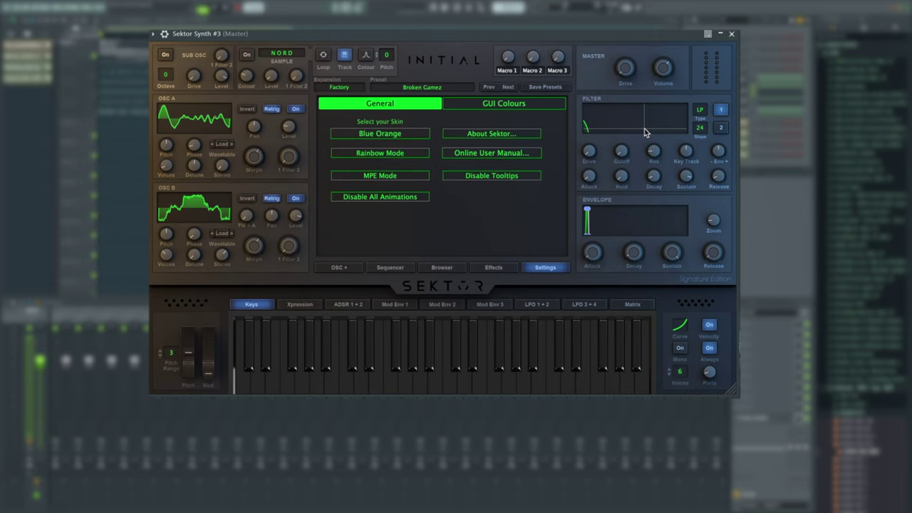
pyautogui.moveTo(627, 71)
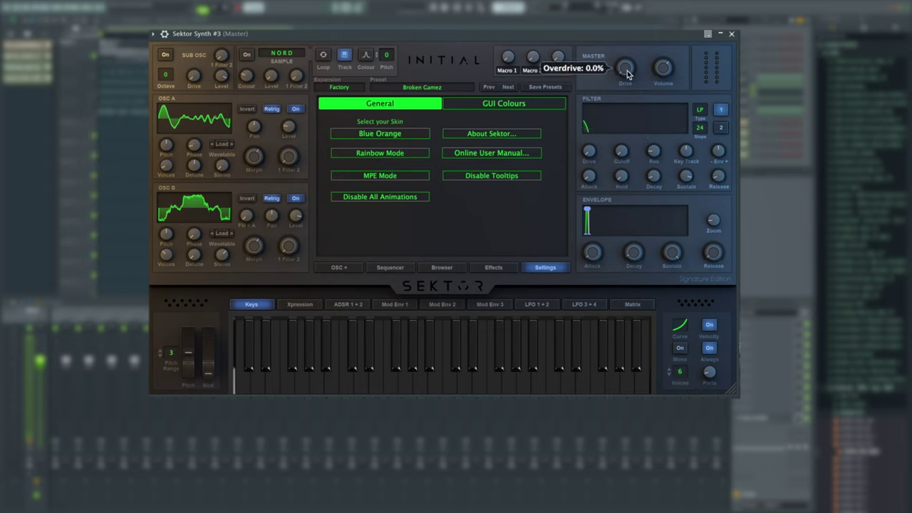
pyautogui.moveTo(627, 72); pyautogui.dragTo(627, 152)
pyautogui.moveTo(628, 69)
pyautogui.moveTo(627, 157)
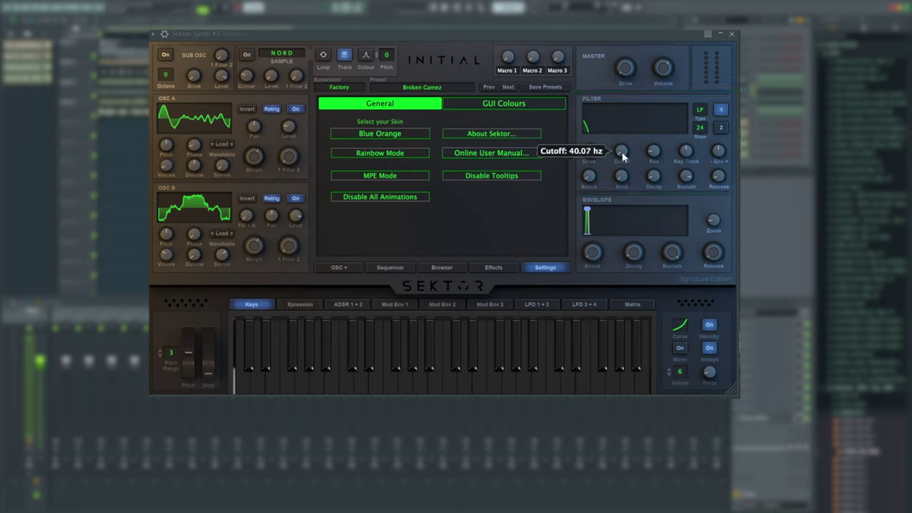
# Raise the cutoff to about 2826 Hz, play, and take resonance to 100% then 33%.
pyautogui.moveTo(621, 151); pyautogui.dragTo(605, 167)
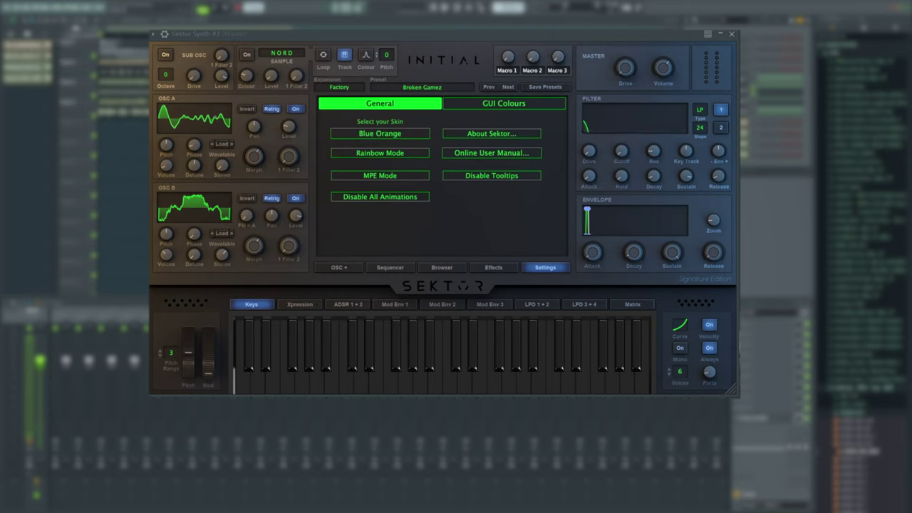
pyautogui.press('space')
pyautogui.moveTo(621, 151); pyautogui.dragTo(656, 107)
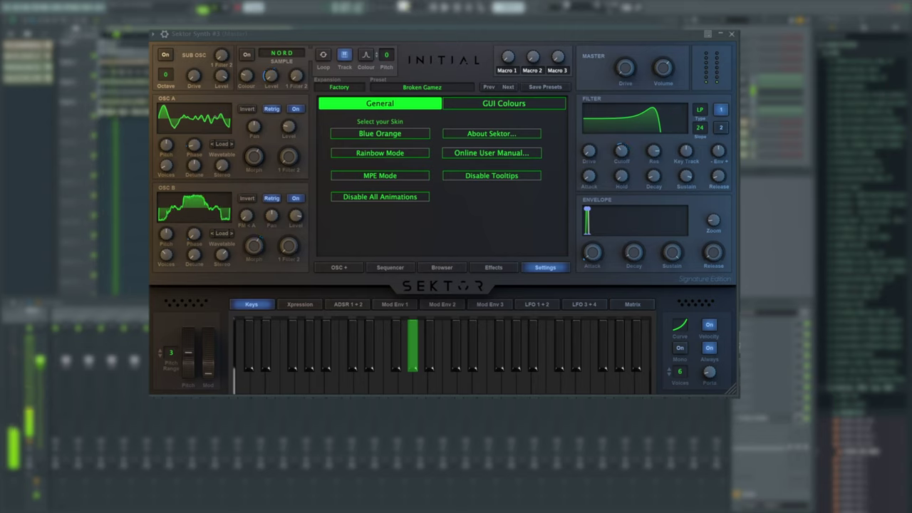
pyautogui.moveTo(657, 153)
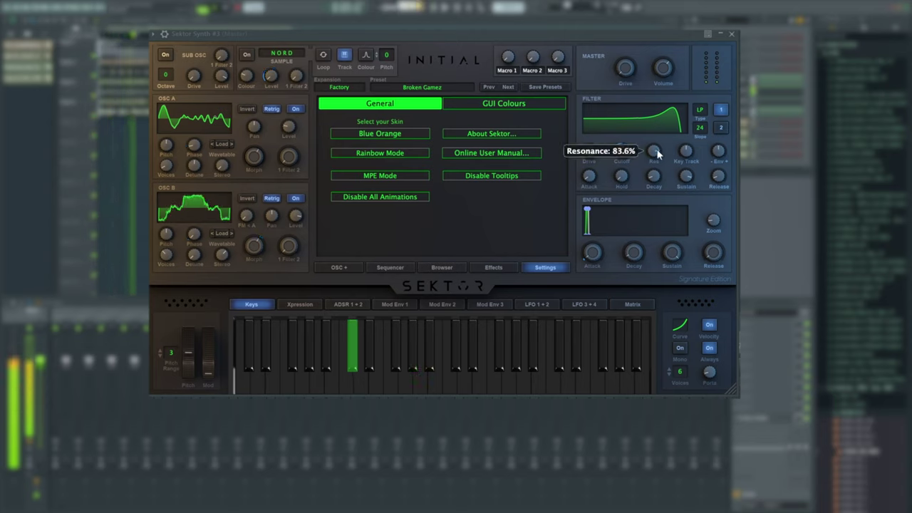
pyautogui.moveTo(657, 153); pyautogui.dragTo(657, 189)
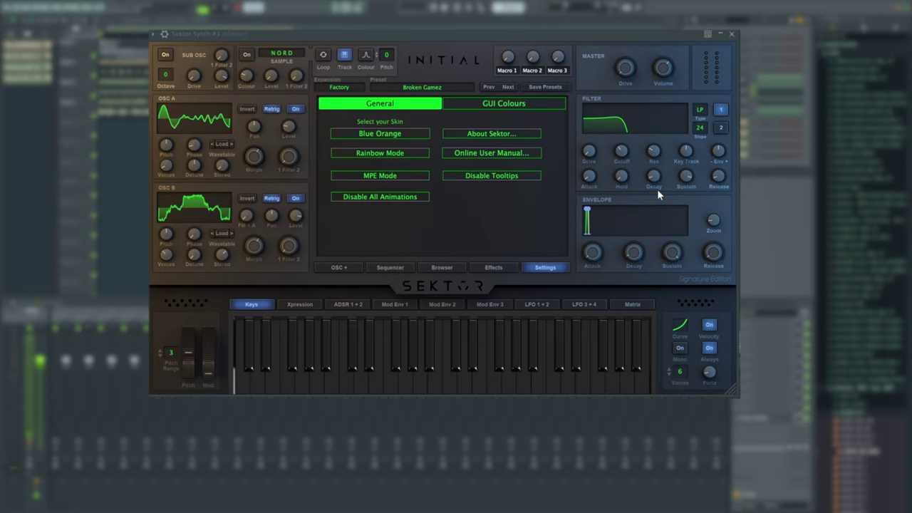
pyautogui.moveTo(599, 153)
pyautogui.moveTo(717, 151)
# Check the filter type and slope menus, keeping Lowpass with a 24 slope.
pyautogui.click(699, 111)
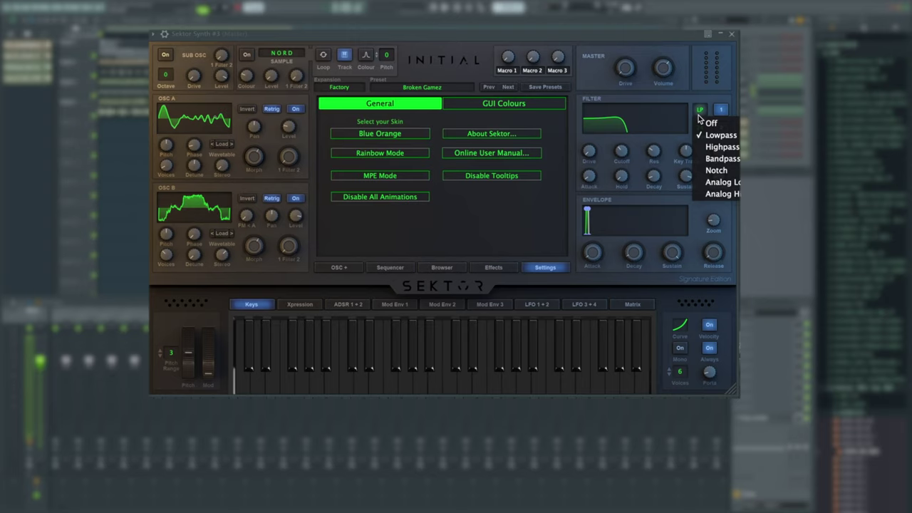
pyautogui.click(718, 181)
pyautogui.click(700, 128)
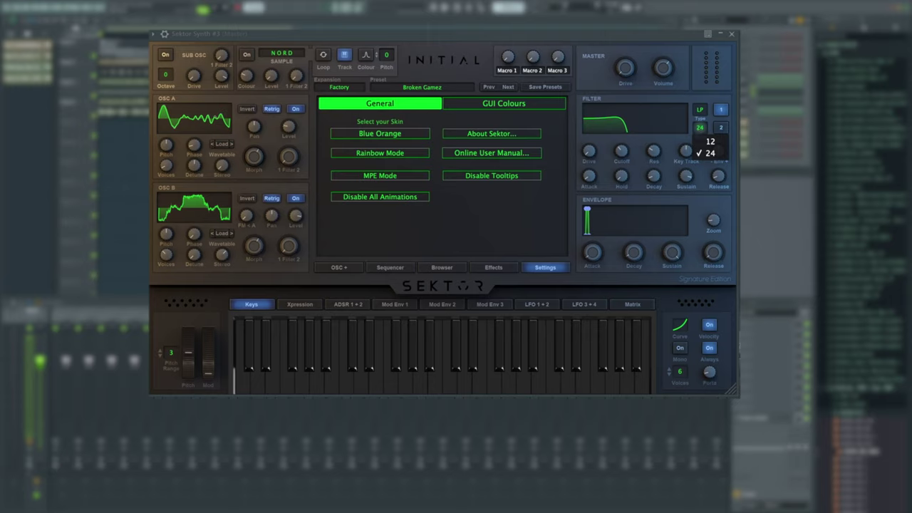
pyautogui.click(659, 42)
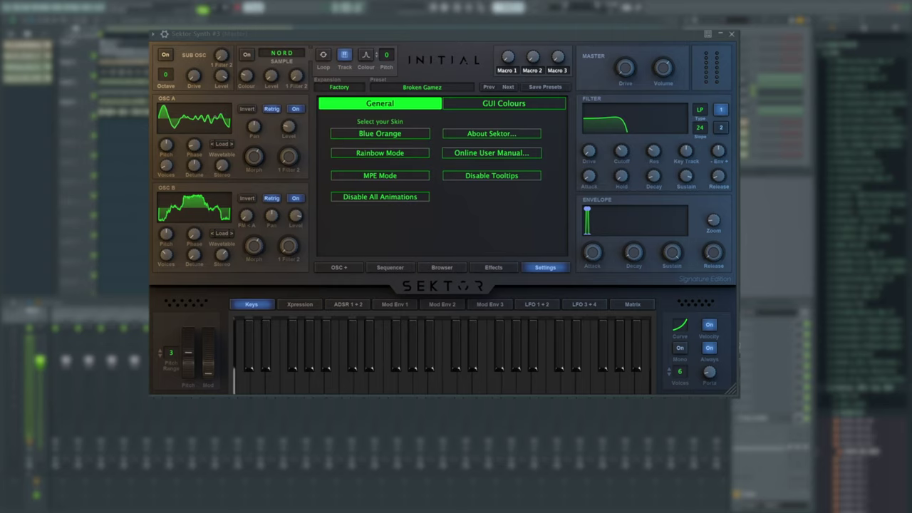
# Lengthen the envelope attack, then pull it back to around 113 ms.
pyautogui.moveTo(592, 252)
pyautogui.mouseDown()
pyautogui.moveTo(597, 233)
pyautogui.moveTo(590, 258)
pyautogui.mouseUp()
pyautogui.moveTo(589, 213)
pyautogui.mouseDown()
pyautogui.moveTo(610, 212)
pyautogui.moveTo(590, 208)
pyautogui.mouseUp()
pyautogui.moveTo(714, 382)
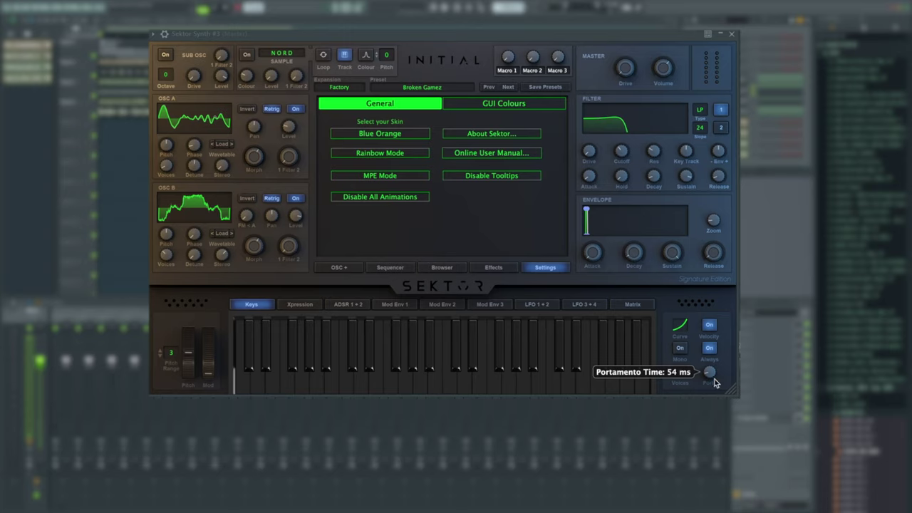
# Give expression slot 1 Velocity, then Modulation Wheel, as source and bend its curve.
pyautogui.click(300, 304)
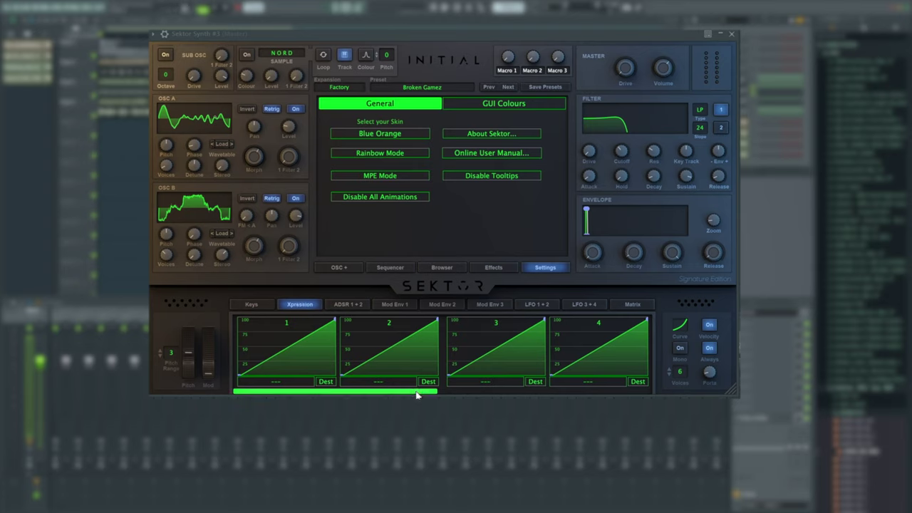
pyautogui.moveTo(417, 392); pyautogui.dragTo(307, 397)
pyautogui.click(277, 382)
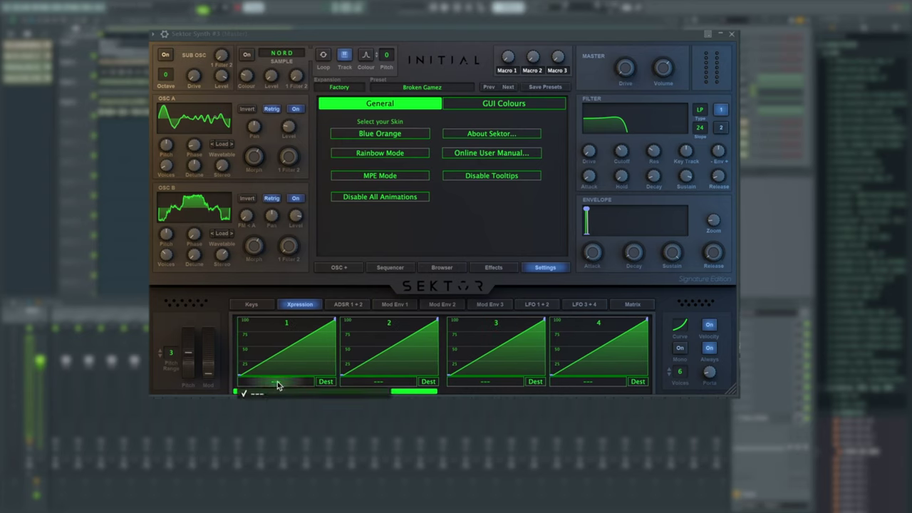
pyautogui.click(278, 396)
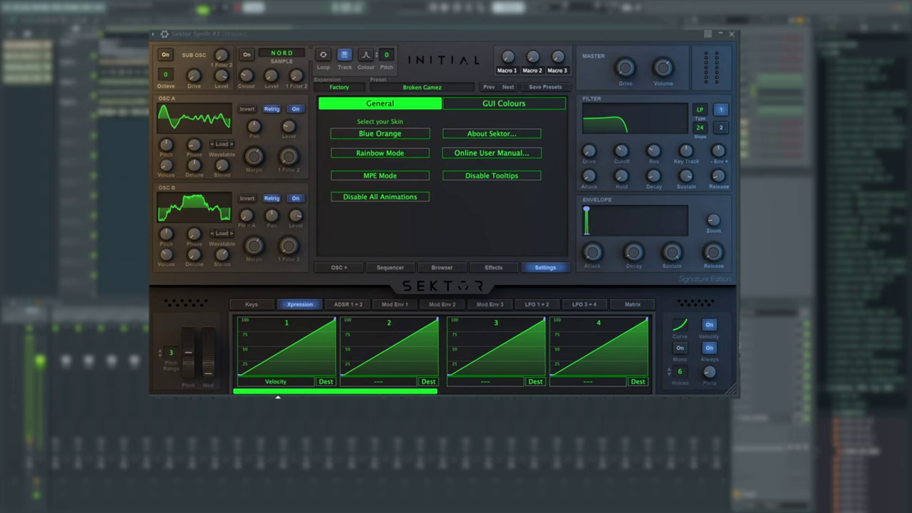
pyautogui.moveTo(289, 349)
pyautogui.mouseDown()
pyautogui.moveTo(302, 362)
pyautogui.moveTo(298, 327)
pyautogui.moveTo(300, 339)
pyautogui.mouseUp()
pyautogui.click(292, 380)
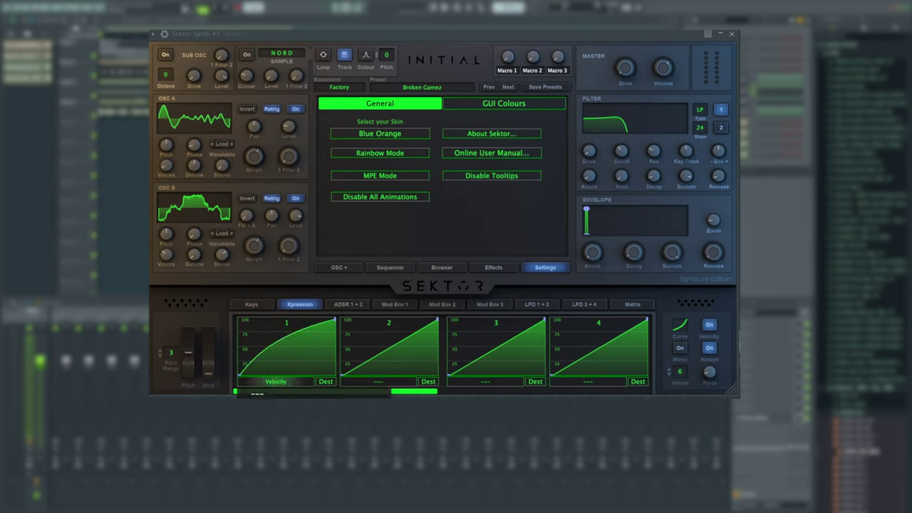
pyautogui.click(295, 366)
pyautogui.moveTo(295, 366)
pyautogui.mouseDown()
pyautogui.moveTo(294, 325)
pyautogui.moveTo(299, 366)
pyautogui.moveTo(302, 357)
pyautogui.mouseUp()
# Browse slot 1's destinations without choosing, clear its source to none, and show ADSR 1+2.
pyautogui.click(326, 382)
pyautogui.click(326, 382)
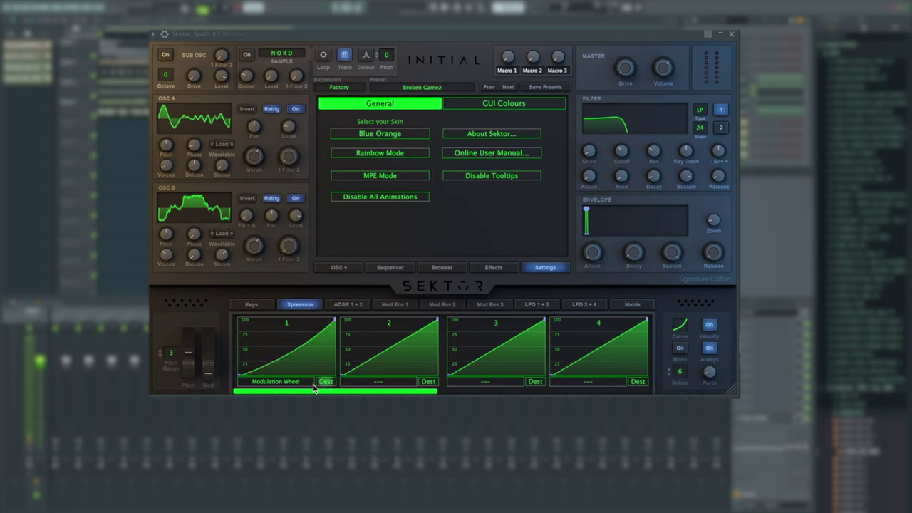
pyautogui.click(326, 381)
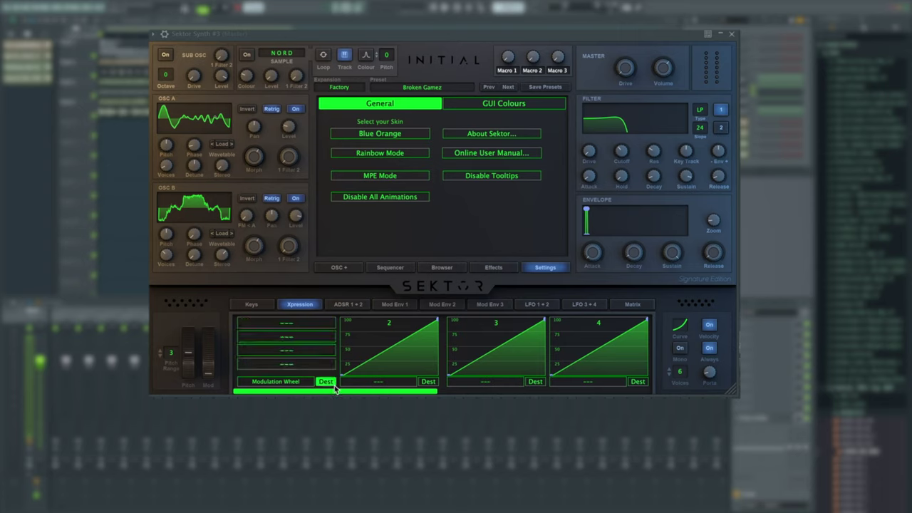
pyautogui.click(287, 365)
pyautogui.click(282, 335)
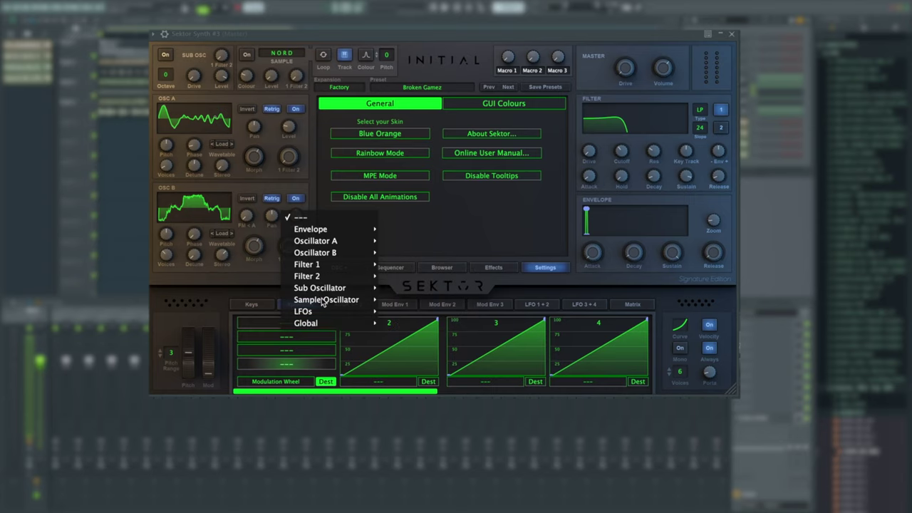
pyautogui.click(278, 388)
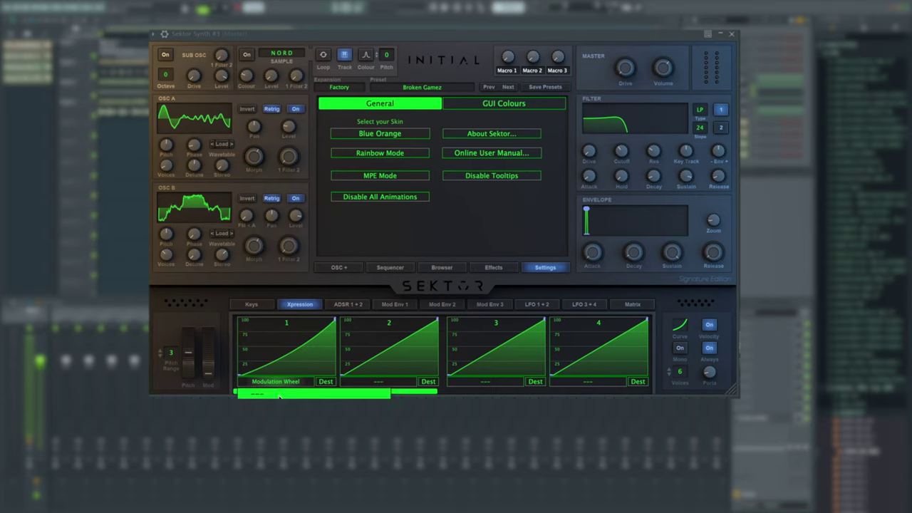
pyautogui.click(279, 396)
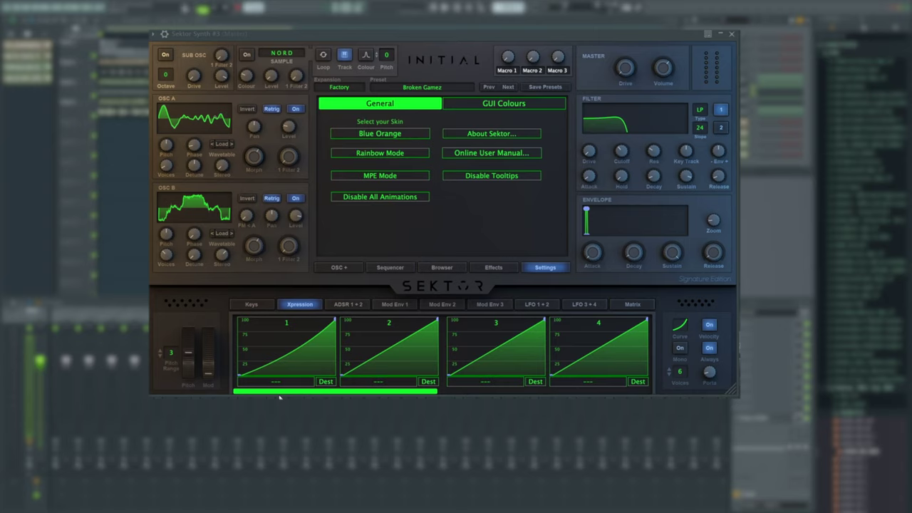
pyautogui.click(348, 304)
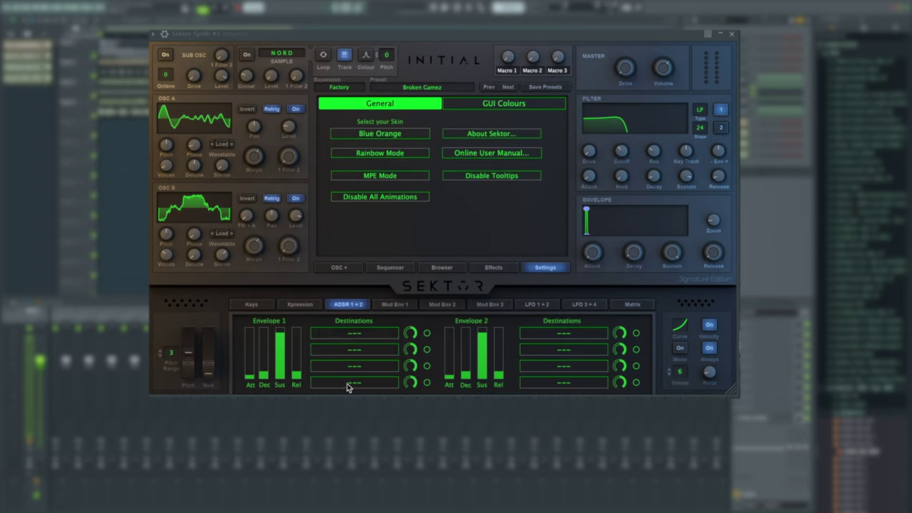
# Browse Envelope 1's first destination menu, then show Mod Env 1.
pyautogui.moveTo(410, 337)
pyautogui.click(353, 334)
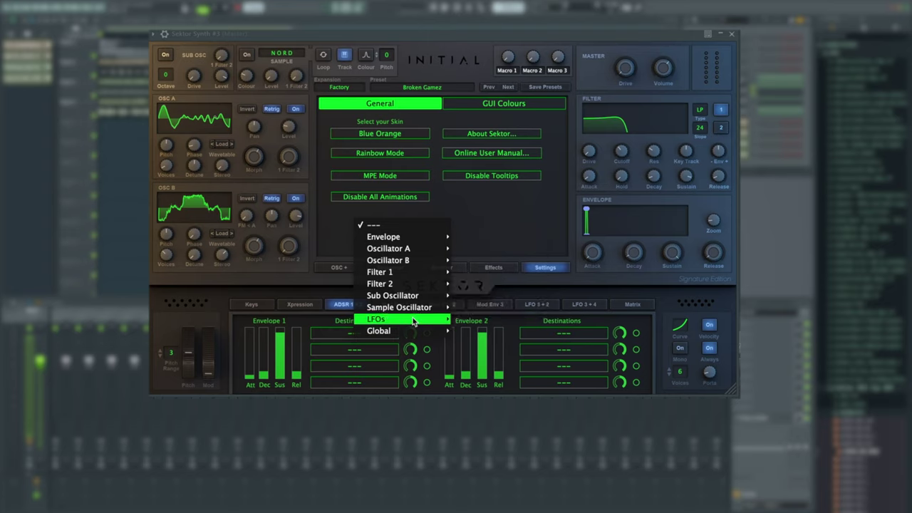
pyautogui.click(391, 306)
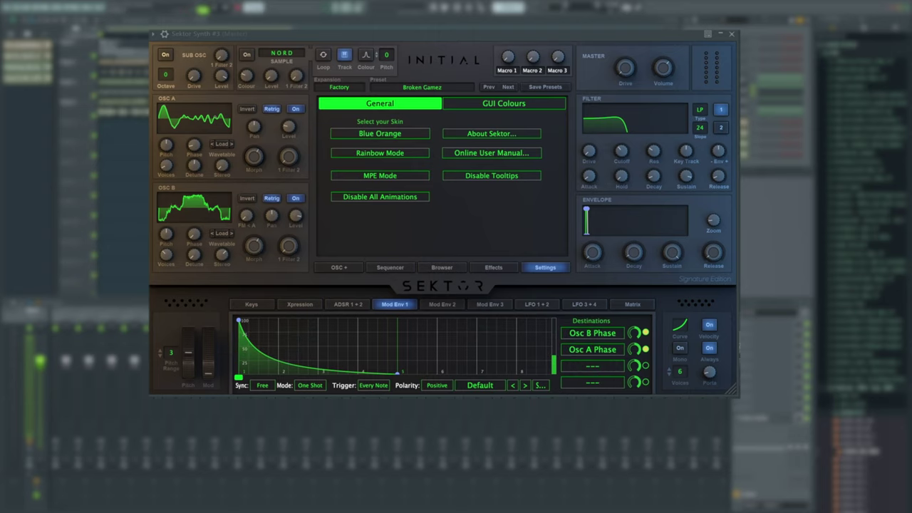
# Show LFO 1+2 and toggle LFO 1's Sync and Bipolar on and back off.
pyautogui.click(537, 304)
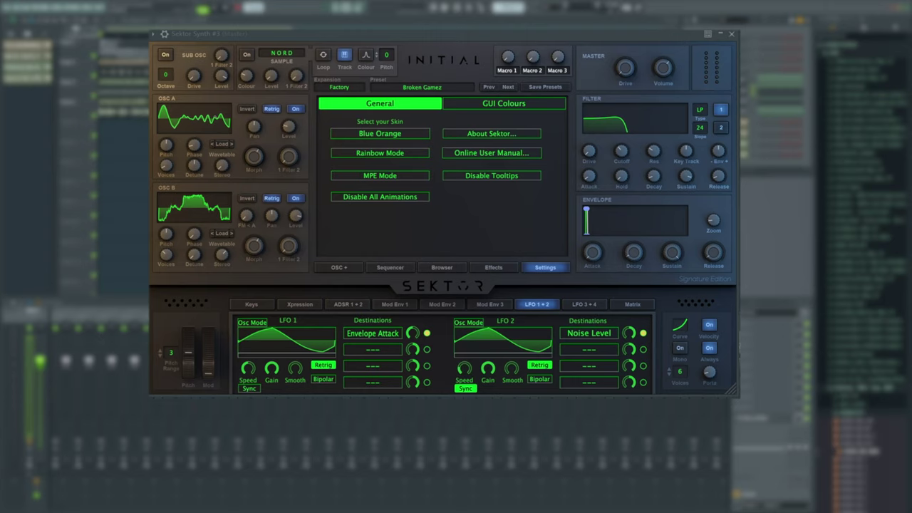
pyautogui.click(253, 389)
pyautogui.click(257, 392)
pyautogui.click(323, 379)
pyautogui.click(325, 381)
# Look over the LFO 3+4 page, then show the empty modulation Matrix.
pyautogui.click(584, 304)
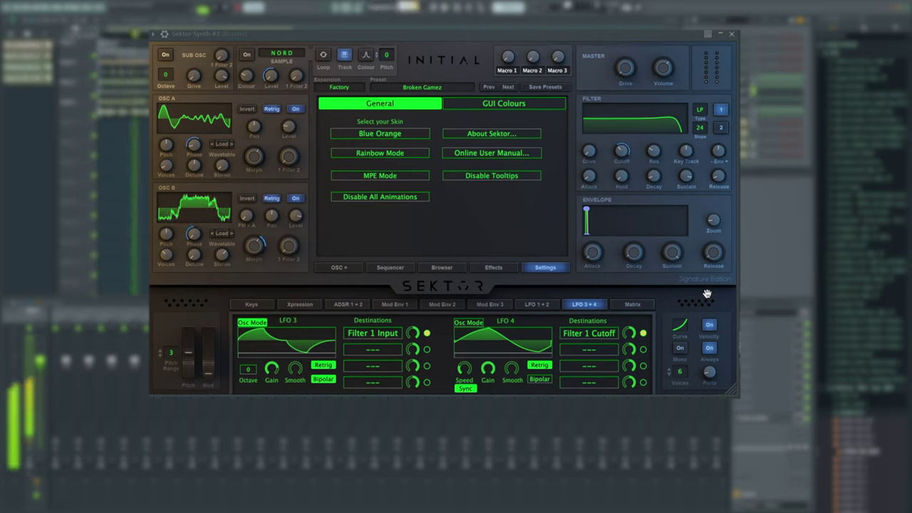
pyautogui.click(632, 305)
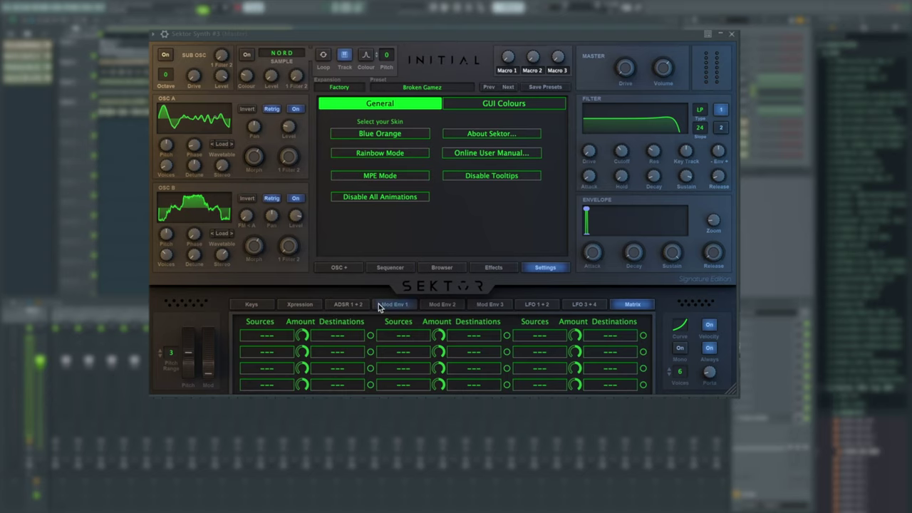
# Set Macro 1 as the source for matrix rows 1 through 4.
pyautogui.click(267, 335)
pyautogui.click(286, 309)
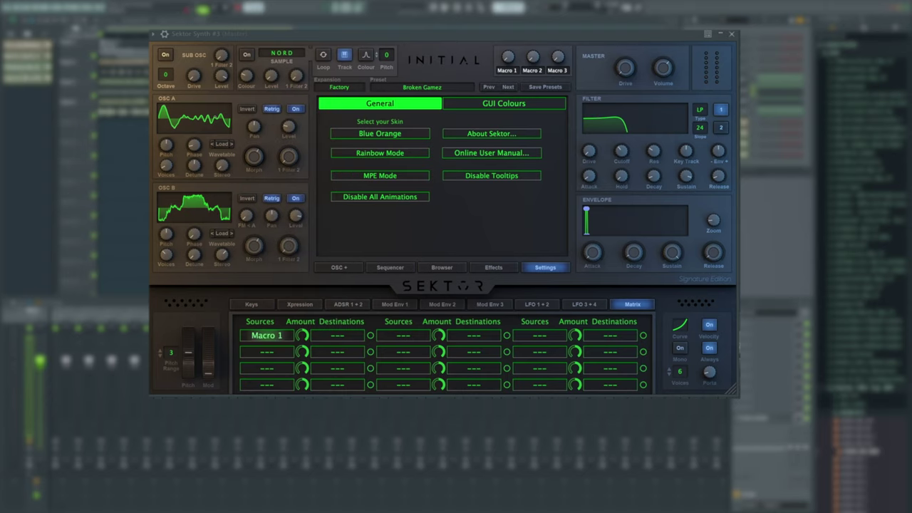
pyautogui.click(335, 337)
pyautogui.click(269, 353)
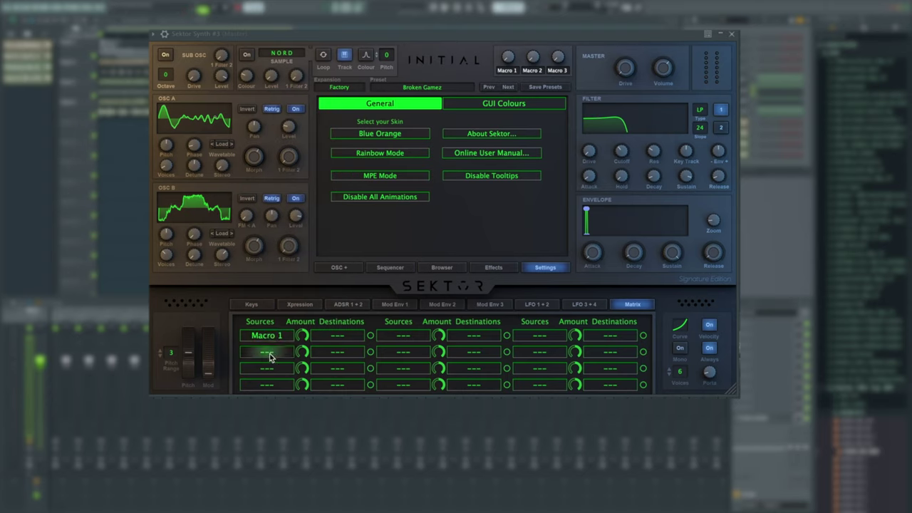
pyautogui.click(268, 352)
pyautogui.click(286, 320)
pyautogui.click(269, 369)
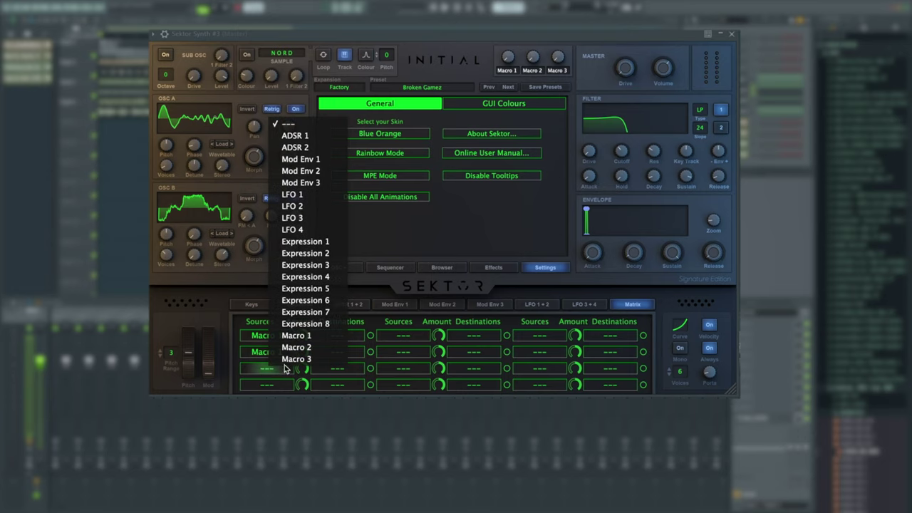
pyautogui.click(285, 335)
pyautogui.click(267, 384)
pyautogui.click(303, 352)
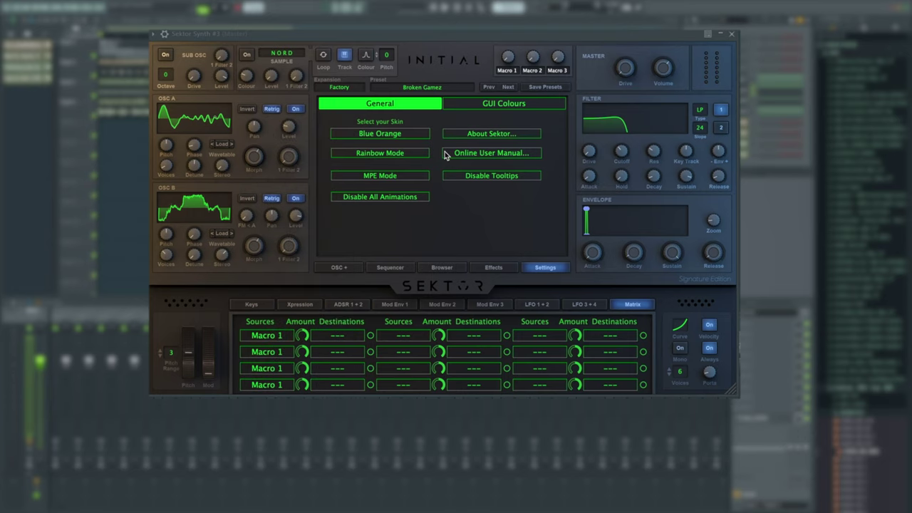
# Bring up Sektor's preset browser, which lists the Leads presets with Broken Gamez loaded.
pyautogui.moveTo(555, 65)
pyautogui.click(442, 268)
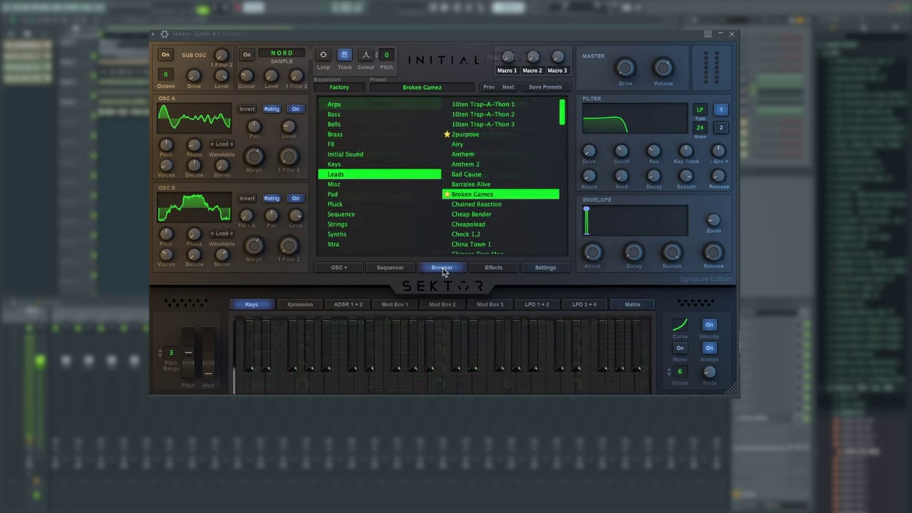